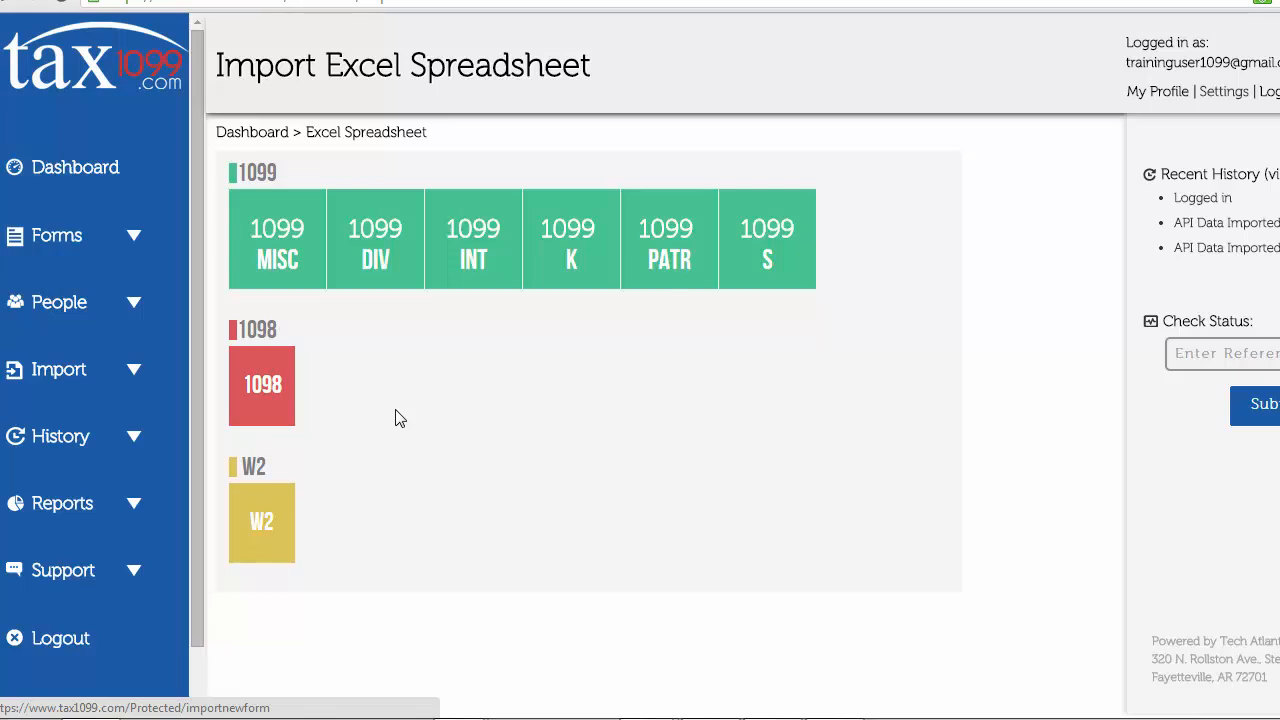
Step: Choose 1099-MISC as the form for the spreadsheet import and bring up its blank import template in Excel
click(284, 250)
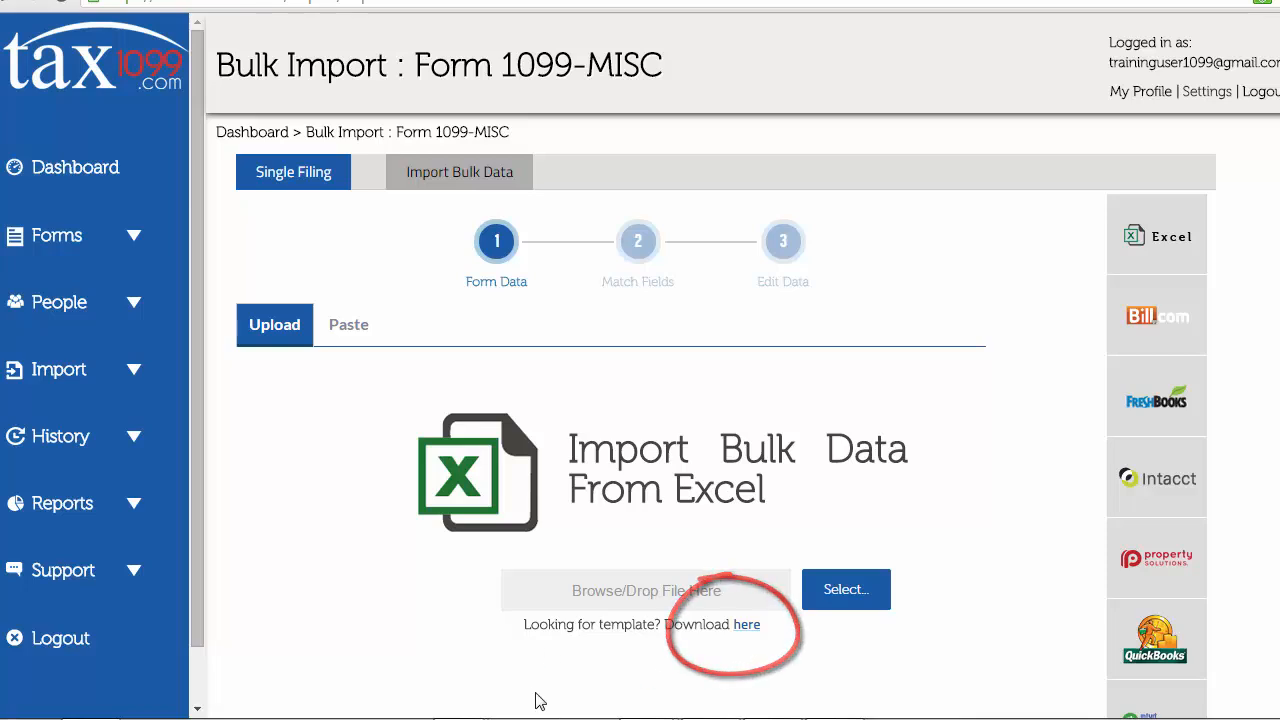
mouse_move(647, 700)
click(540, 602)
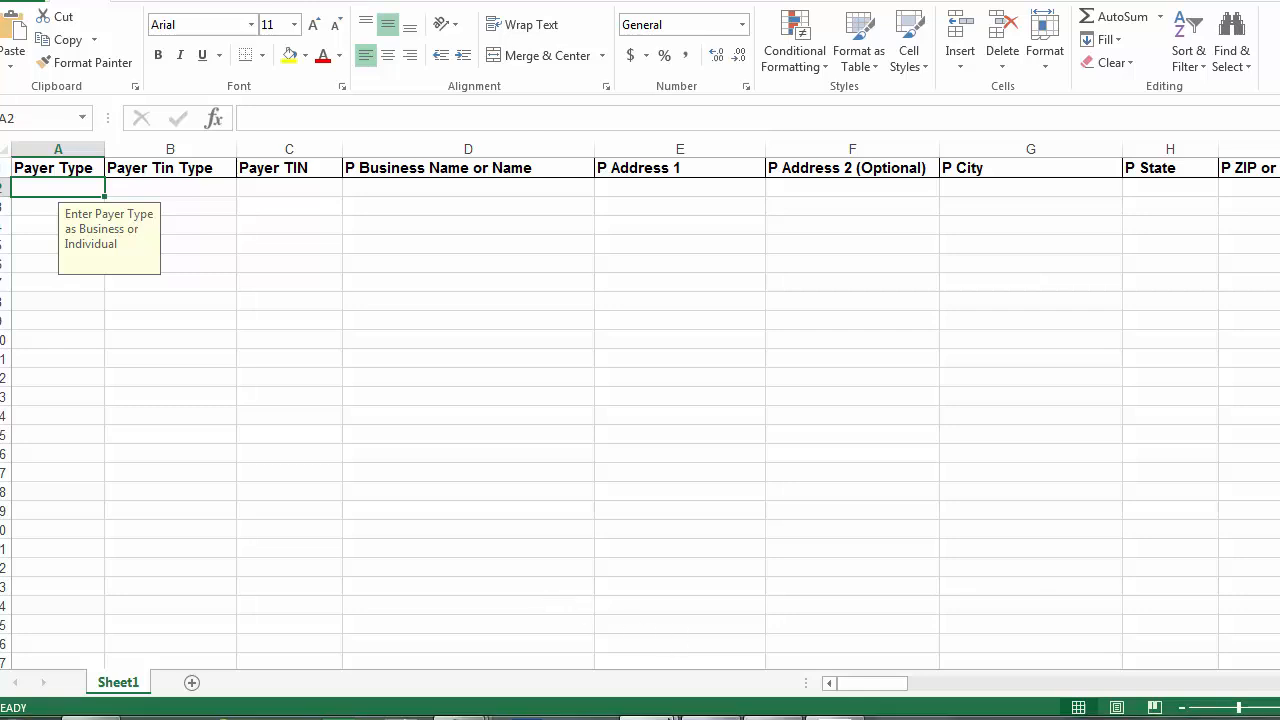
Step: Review the filled-in sample import workbook in Excel and return to the Tax1099 bulk import page in the browser
mouse_move(640, 700)
click(731, 601)
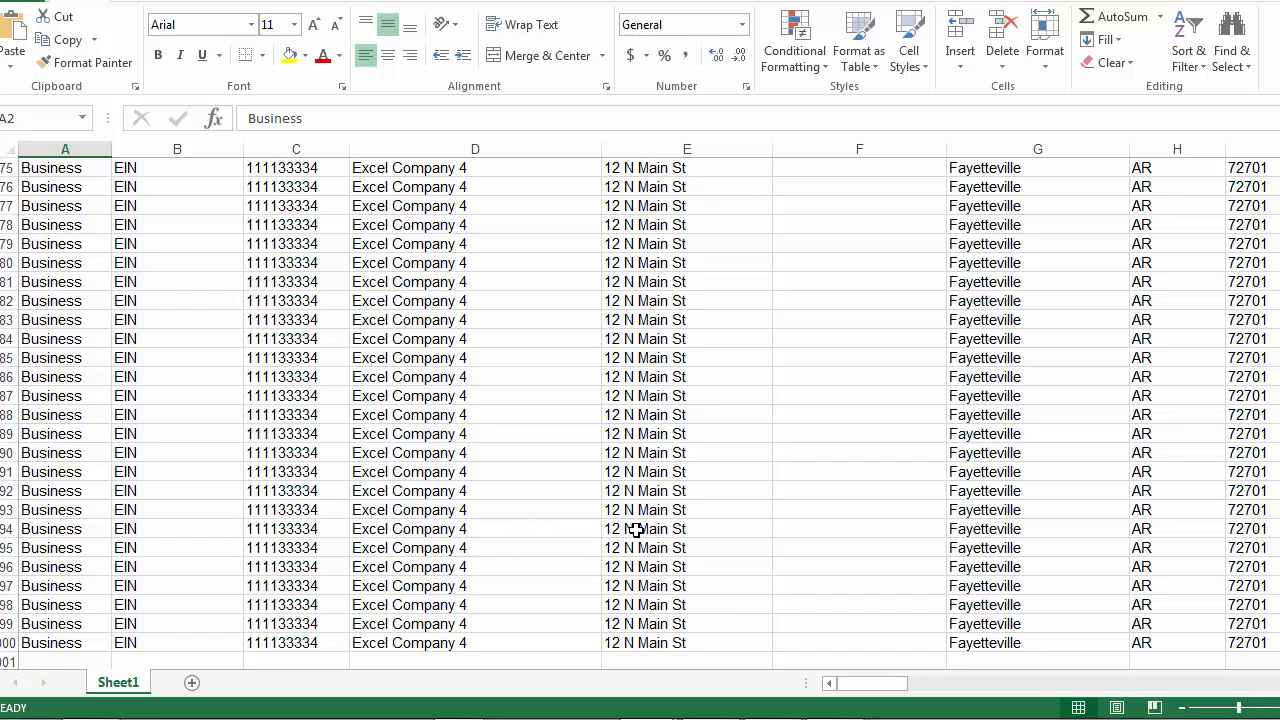
click(94, 704)
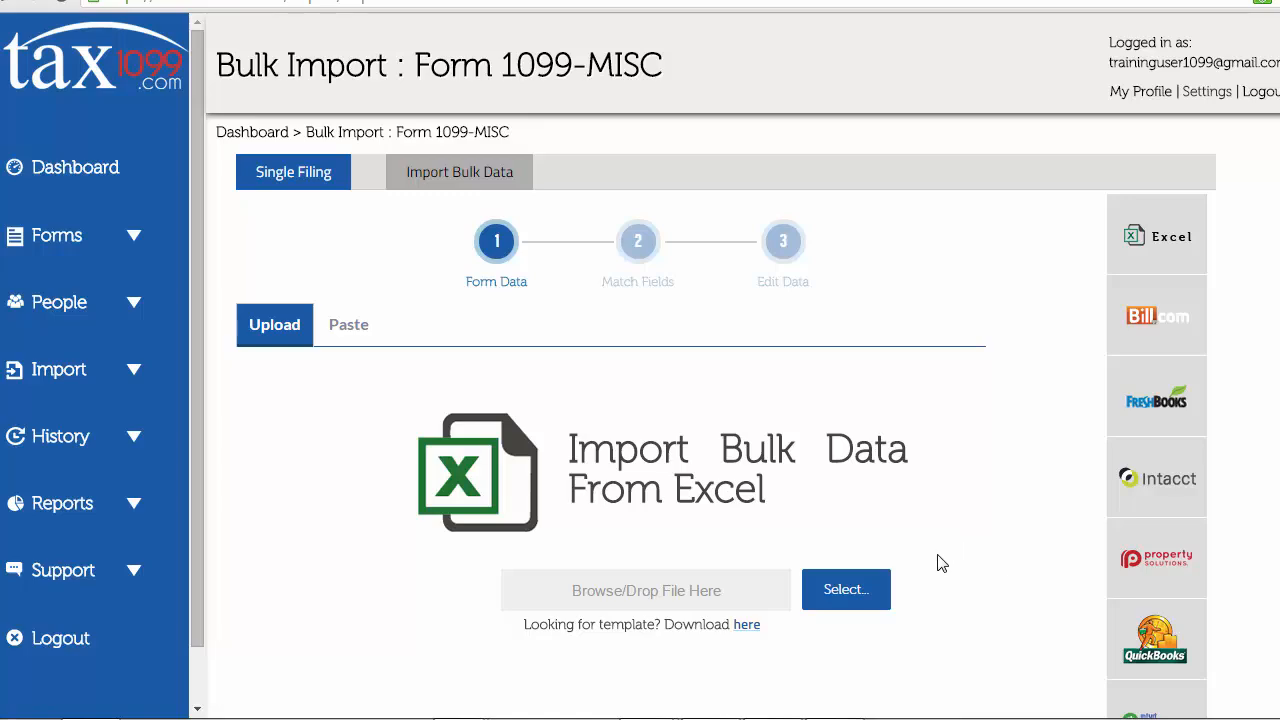
Step: Upload sample_excel_import_file as the bulk data, proceed to field matching and dismiss the mapping notice
click(846, 590)
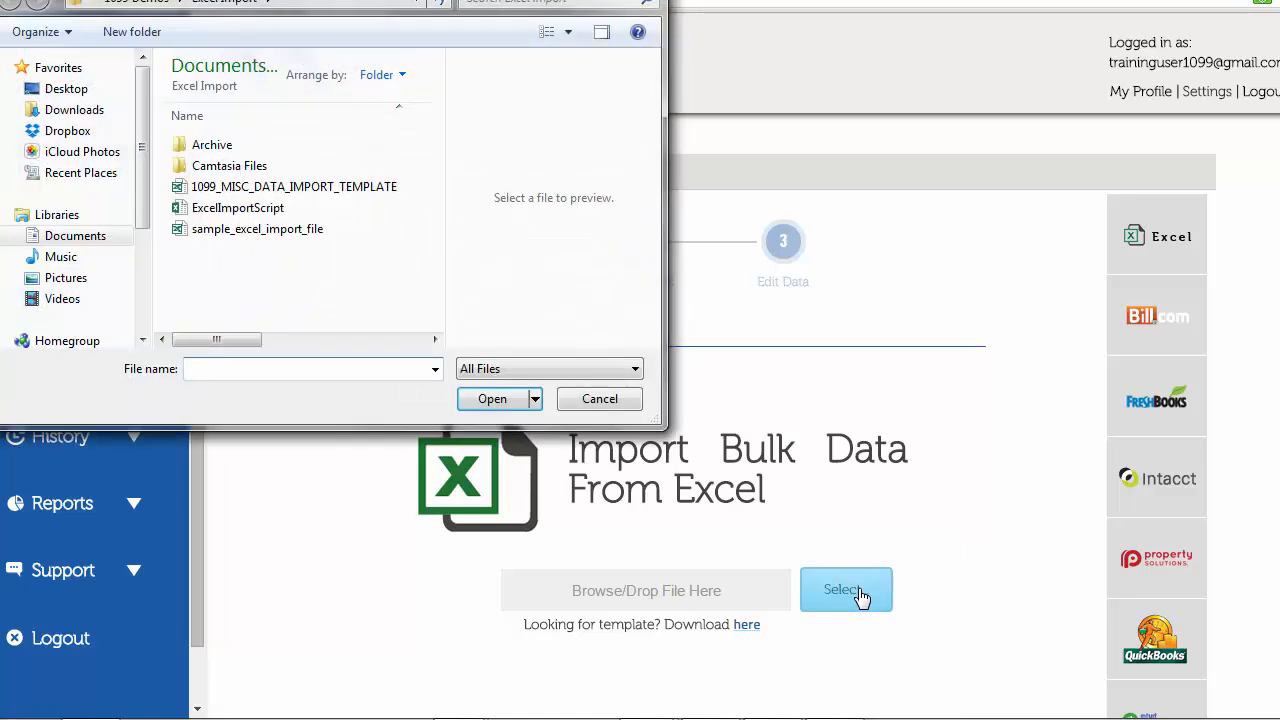
click(297, 229)
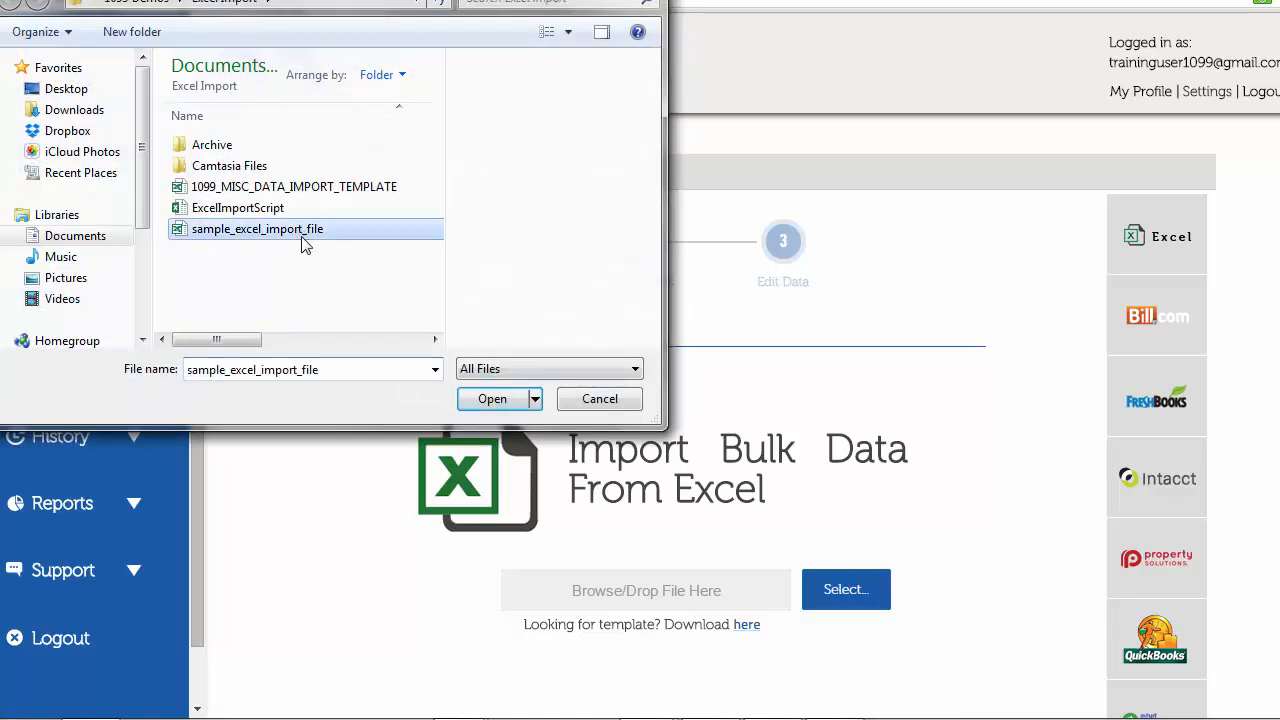
click(514, 399)
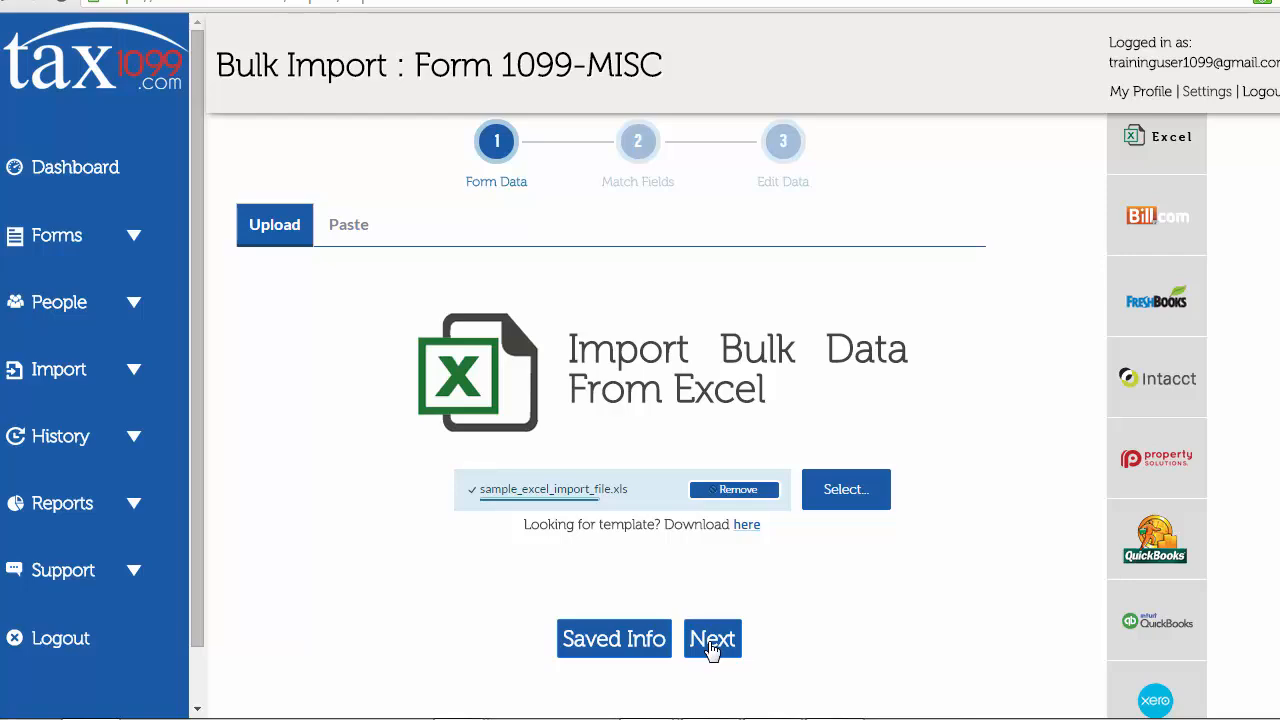
click(712, 641)
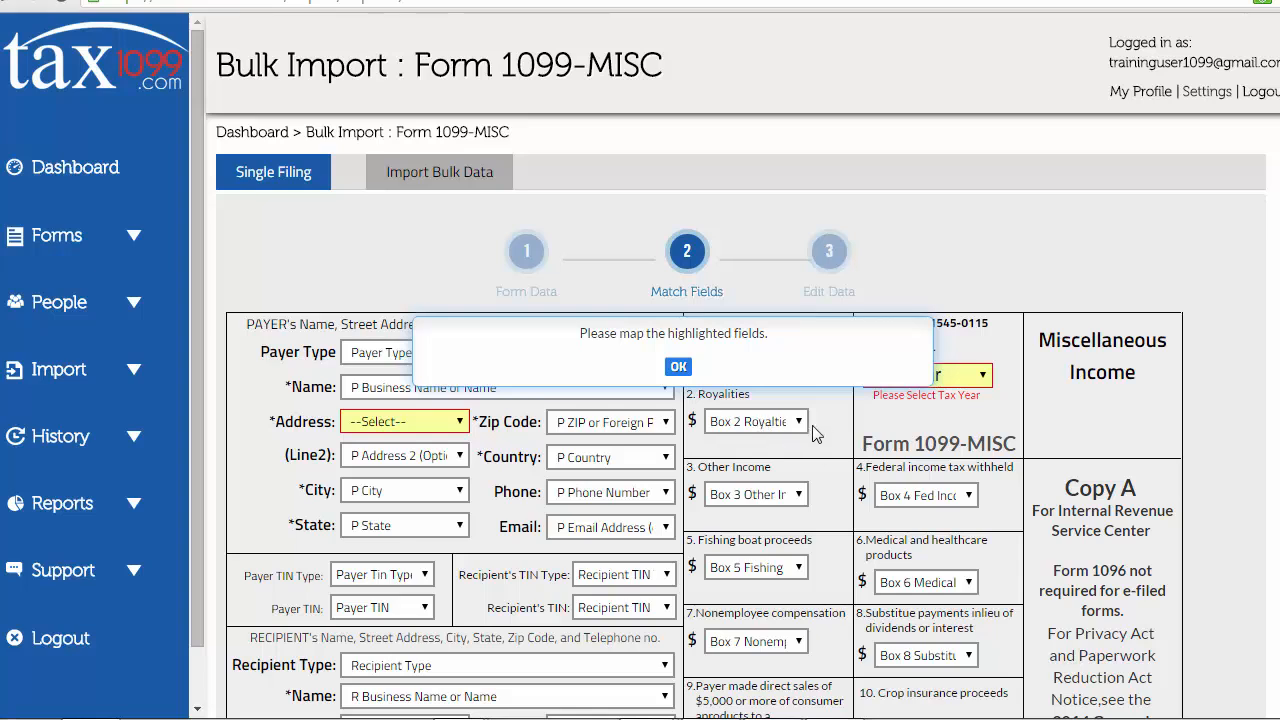
click(678, 368)
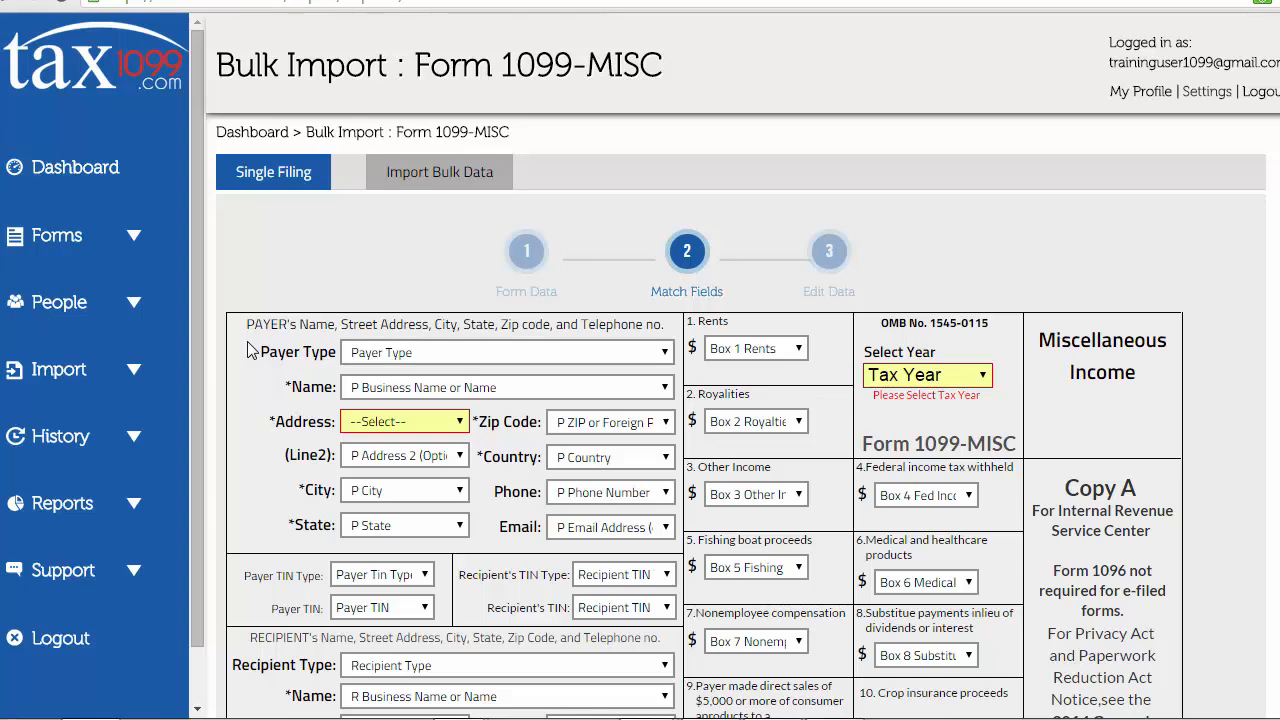
Step: Map the payer's Address field to Payer Address 1, set the tax year to 2014 and continue to the data editing stage
click(436, 425)
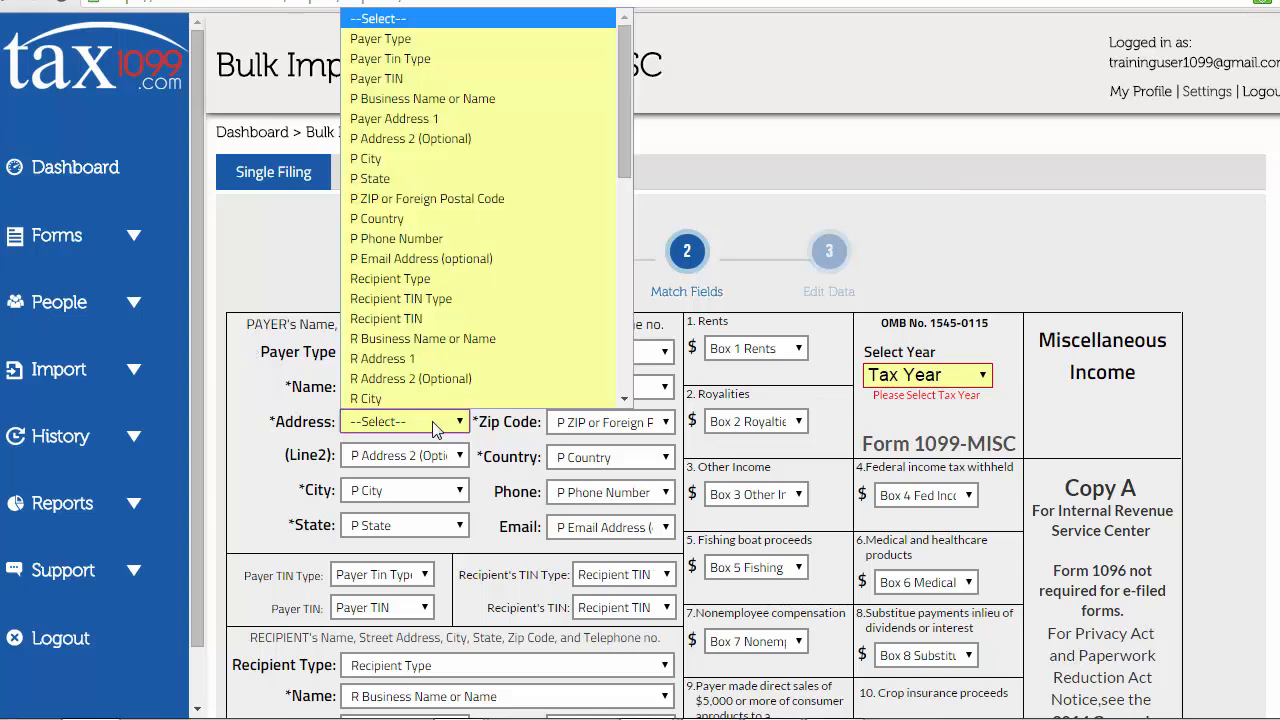
click(418, 120)
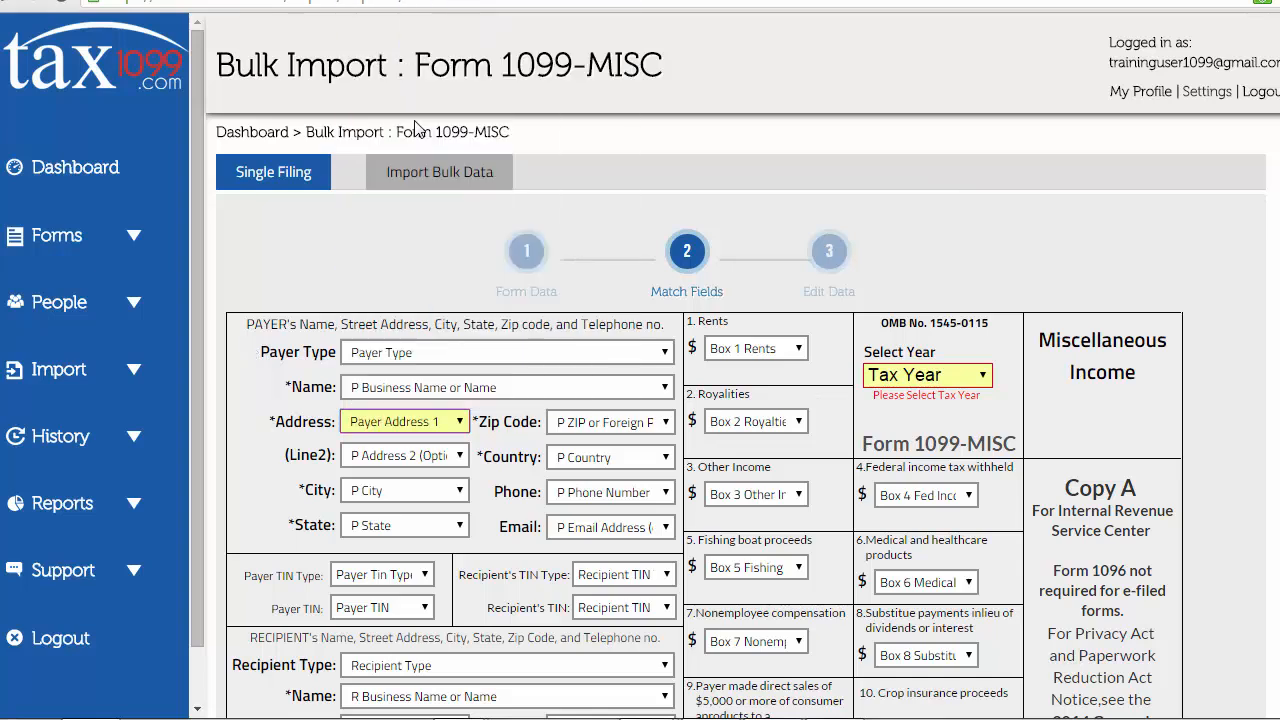
click(985, 385)
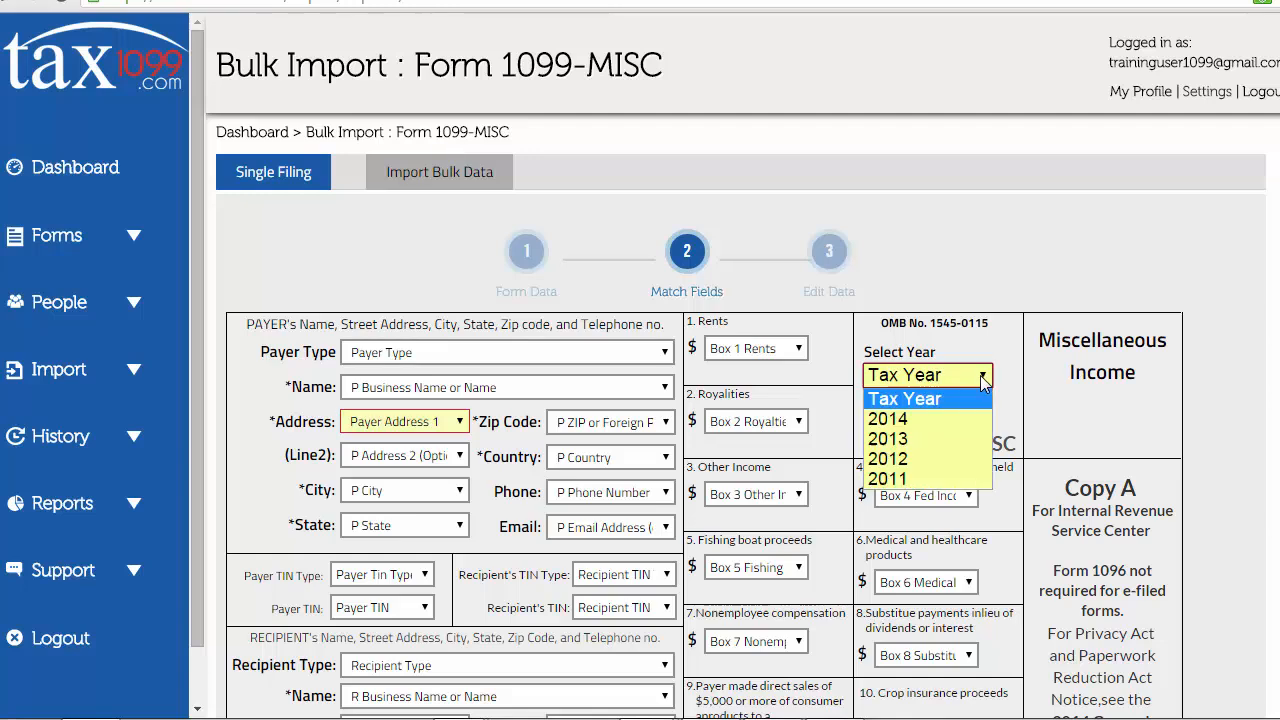
click(900, 420)
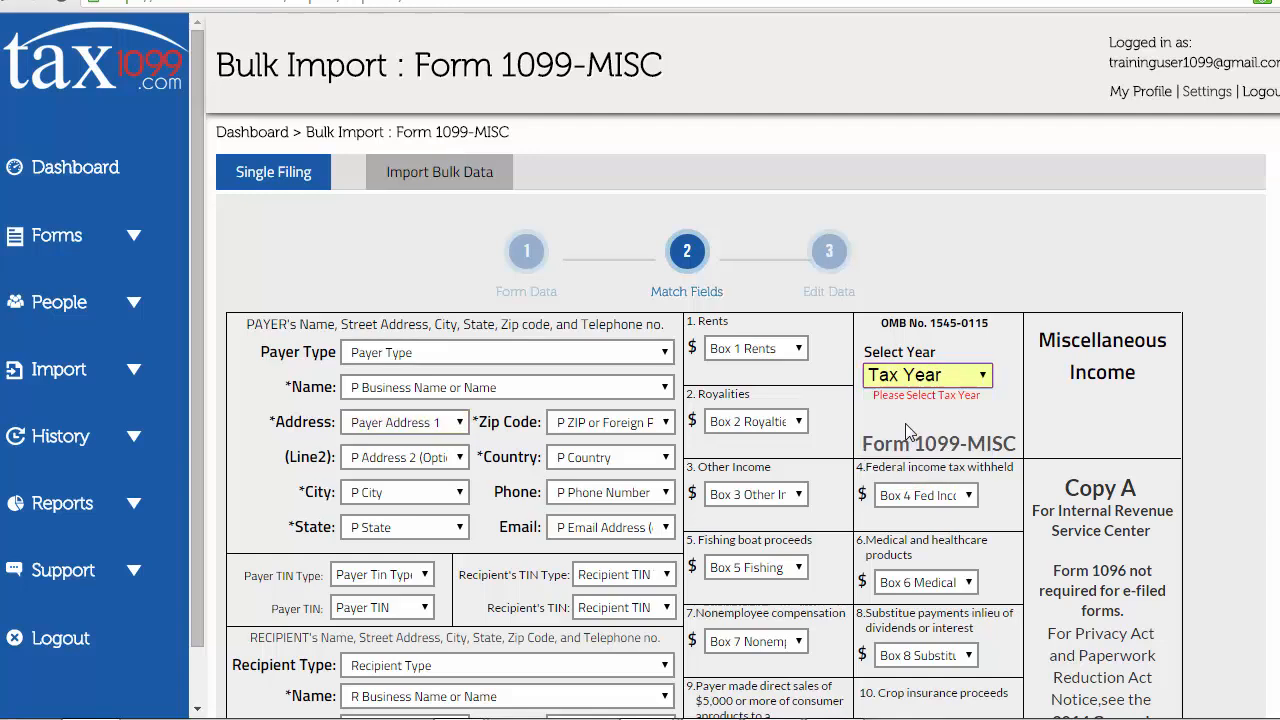
scroll(905, 425, down, 4)
scroll(745, 598, down, 1)
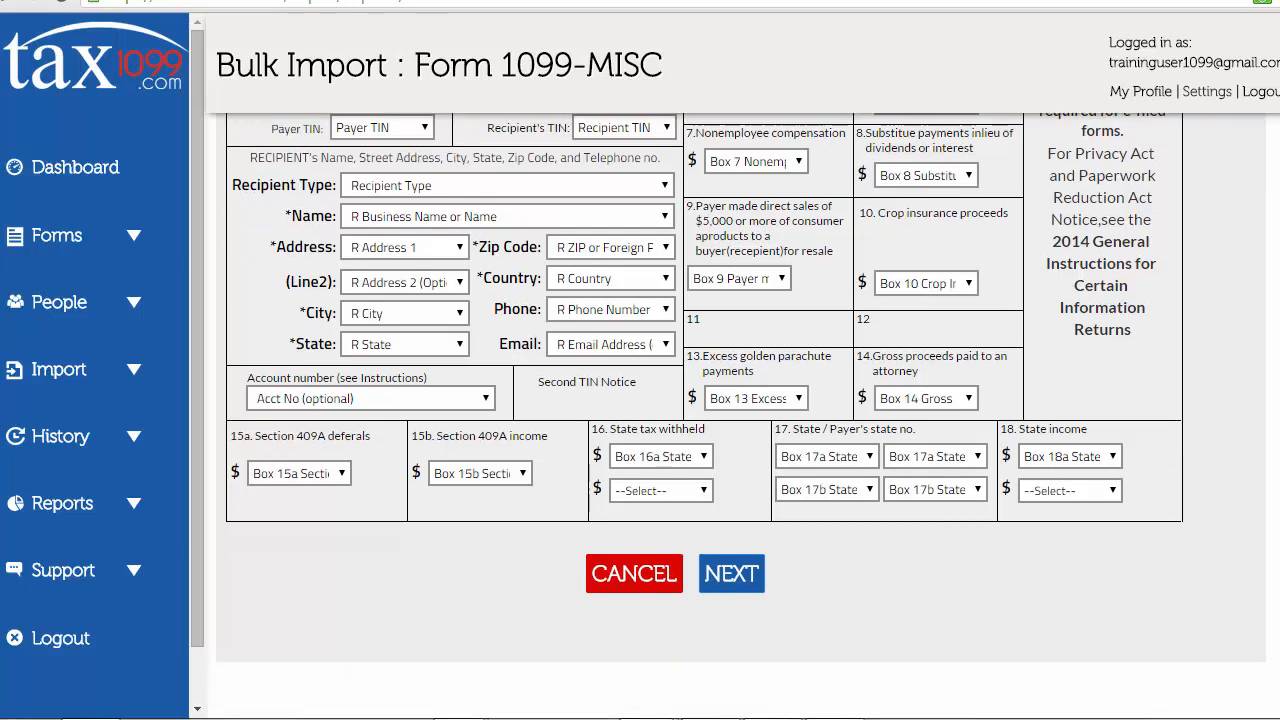
click(733, 578)
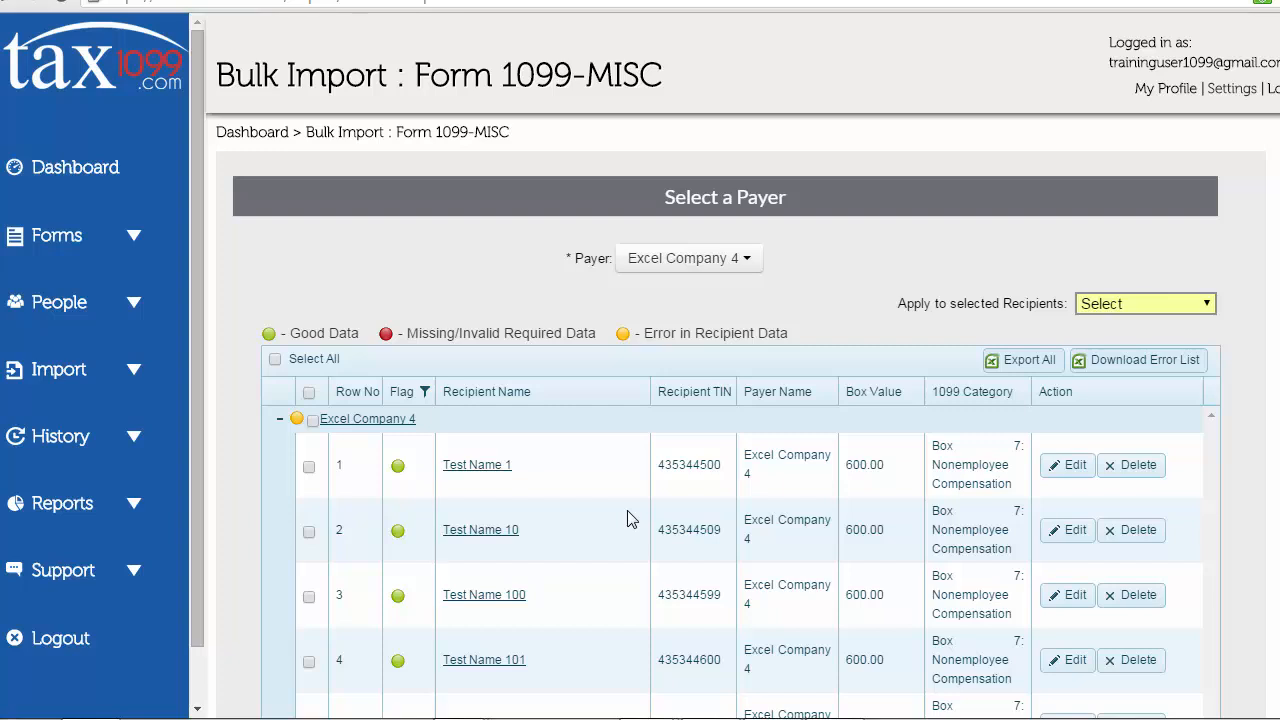
Step: Filter the recipient list by the red flag for missing or invalid required data
click(425, 393)
click(427, 455)
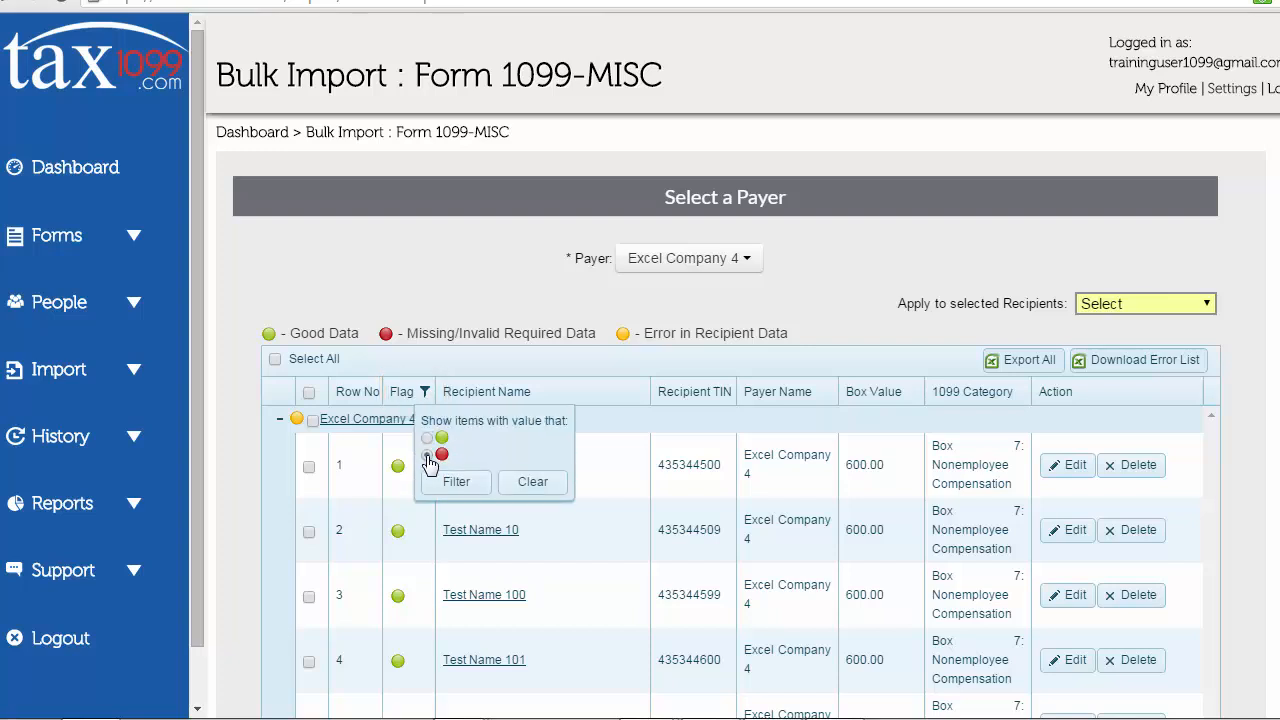
click(456, 482)
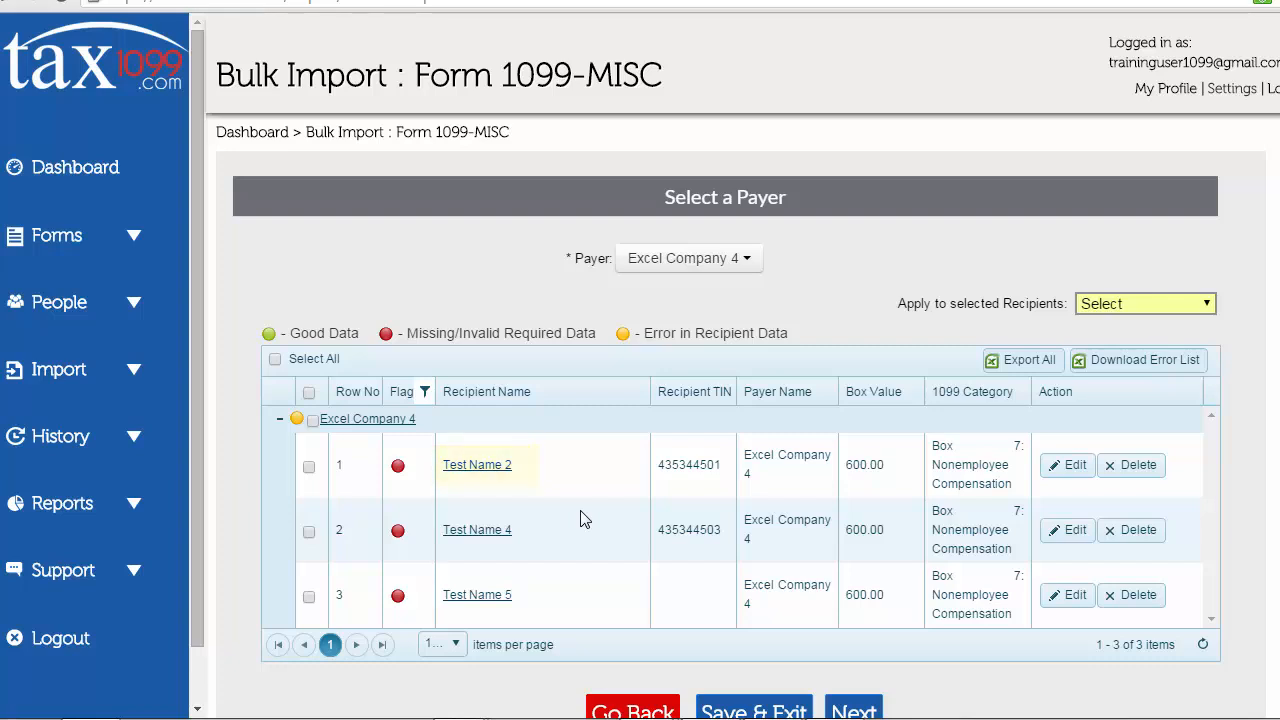
Step: Fill in the missing zip code for the flagged recipient Test Name 2 and update the record
click(471, 466)
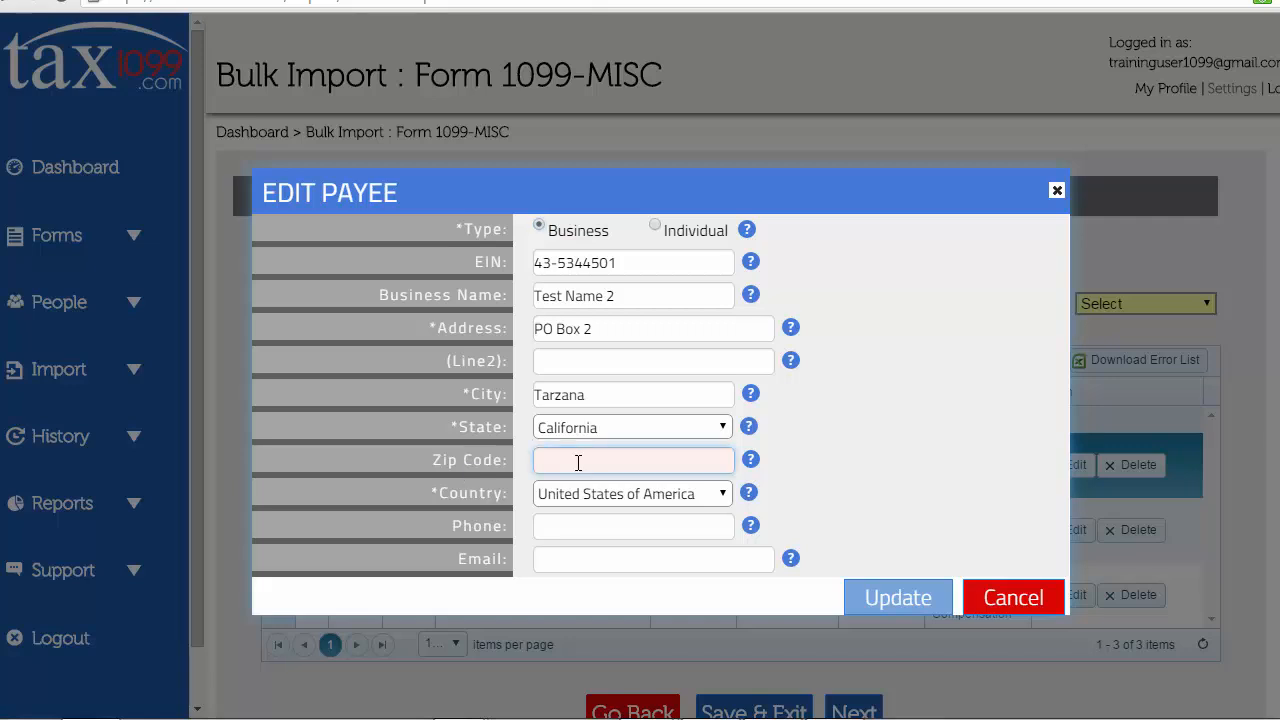
text(91357)
click(910, 600)
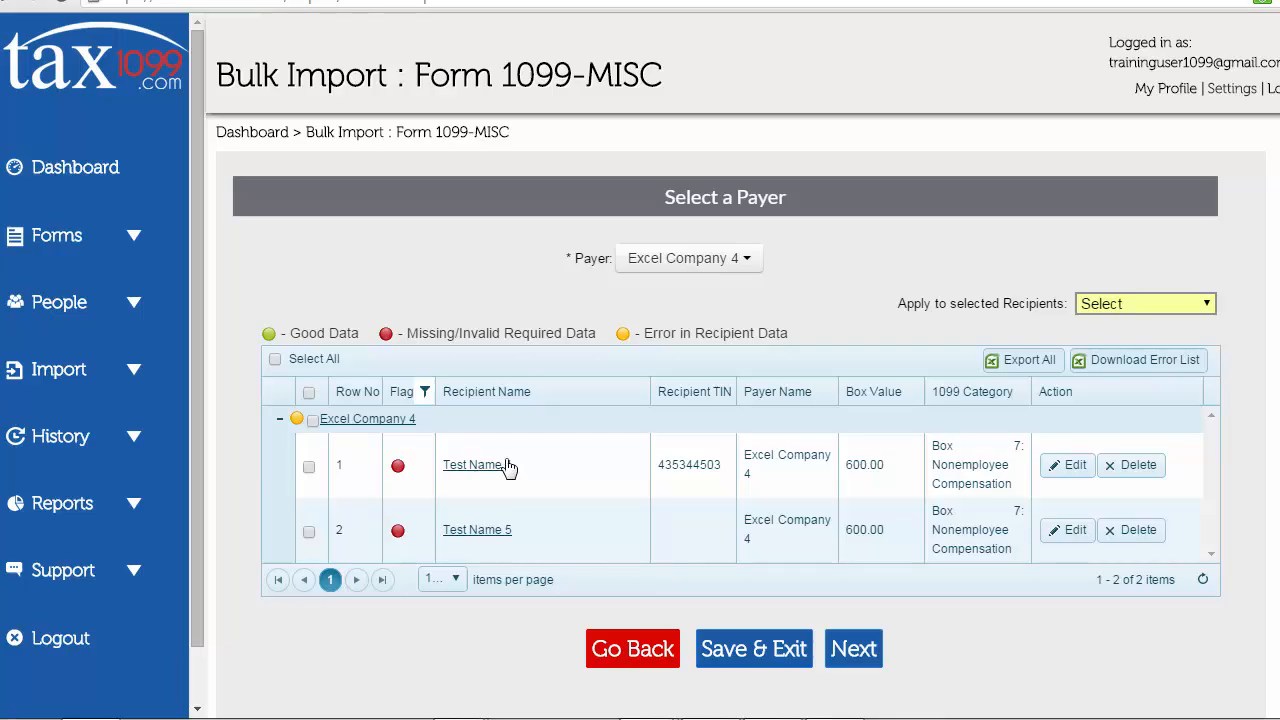
Step: Fill in the missing street address for the flagged recipient Test Name 4 and update the record
click(508, 470)
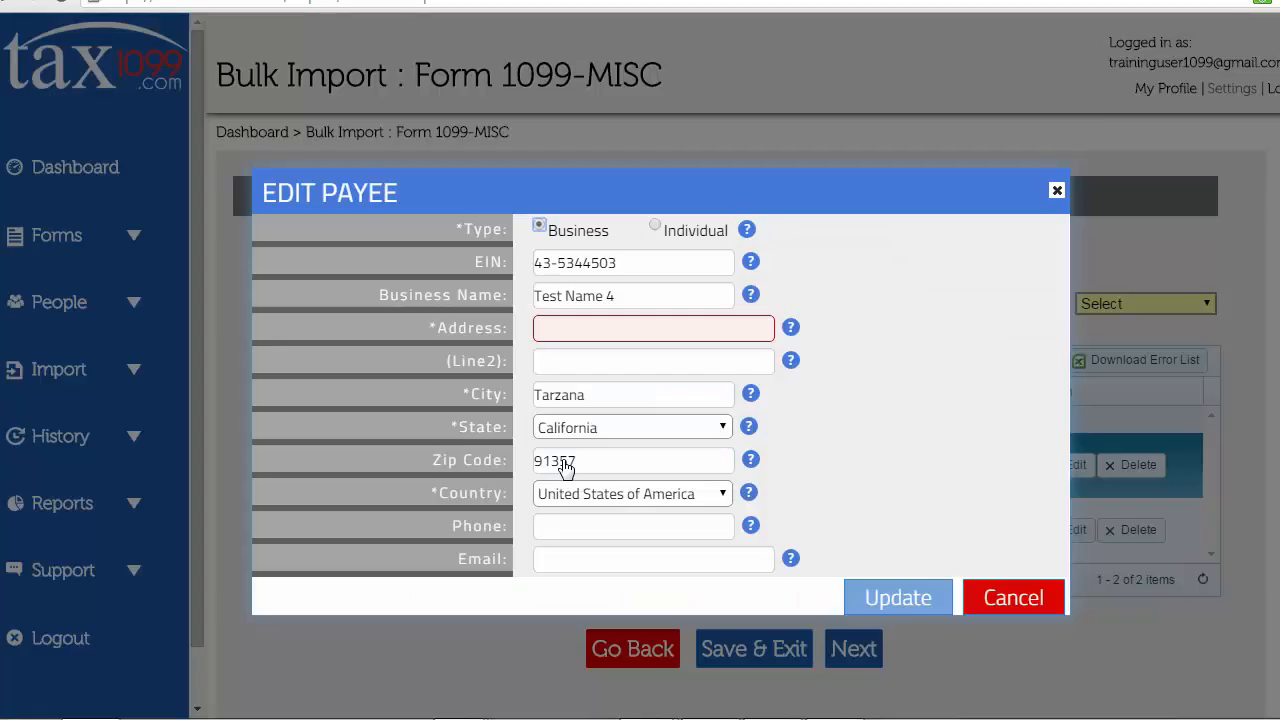
click(551, 331)
text(123 Main St)
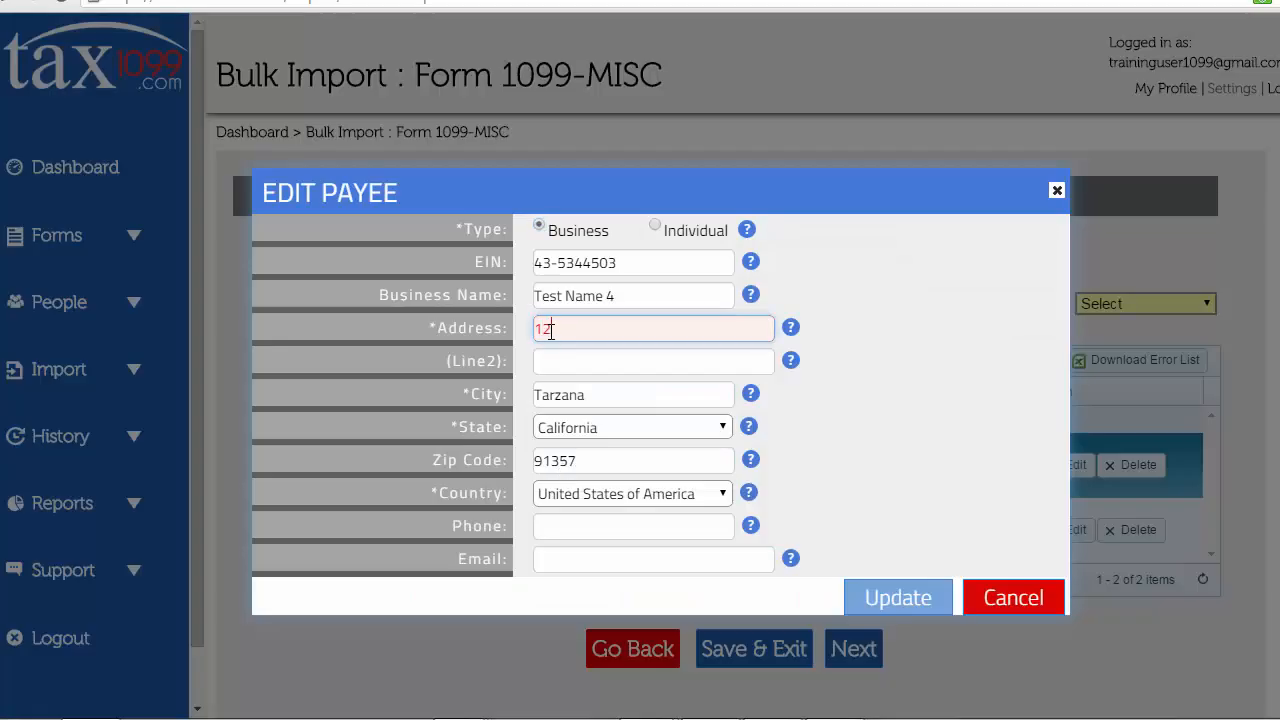
click(933, 603)
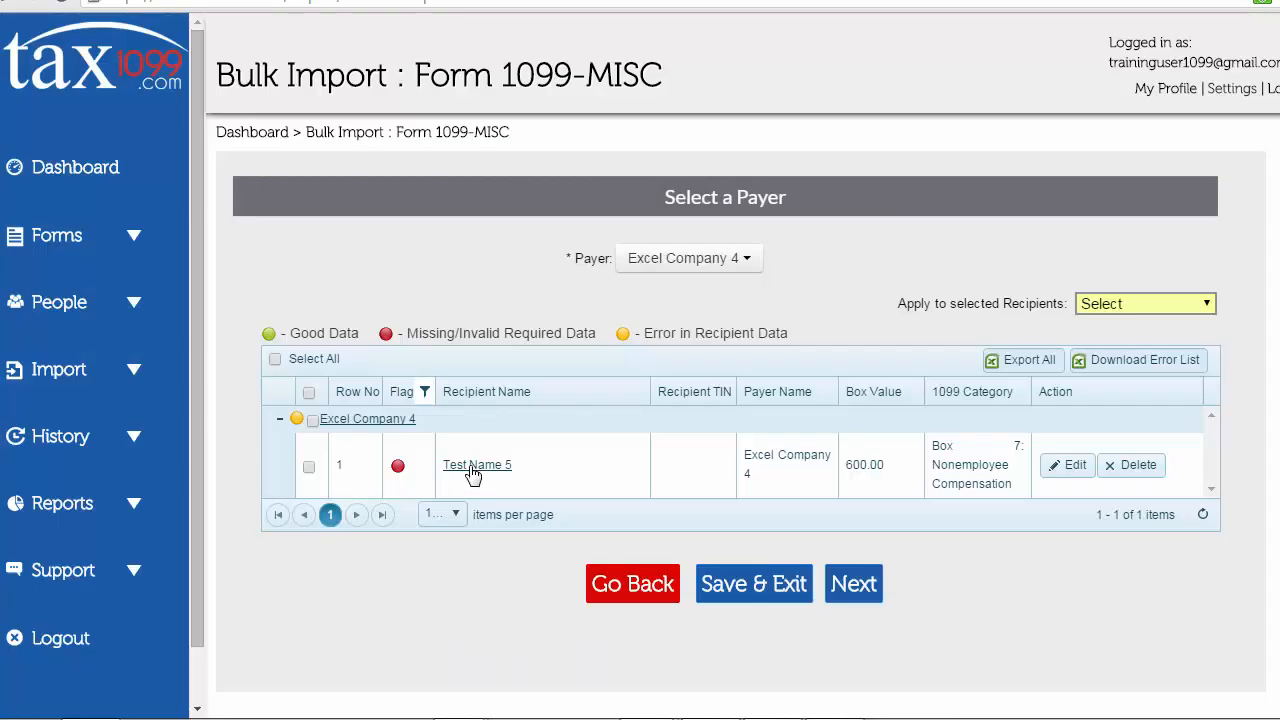
Step: Fill in the missing EIN for the flagged recipient Test Name 5 and update the record
click(473, 474)
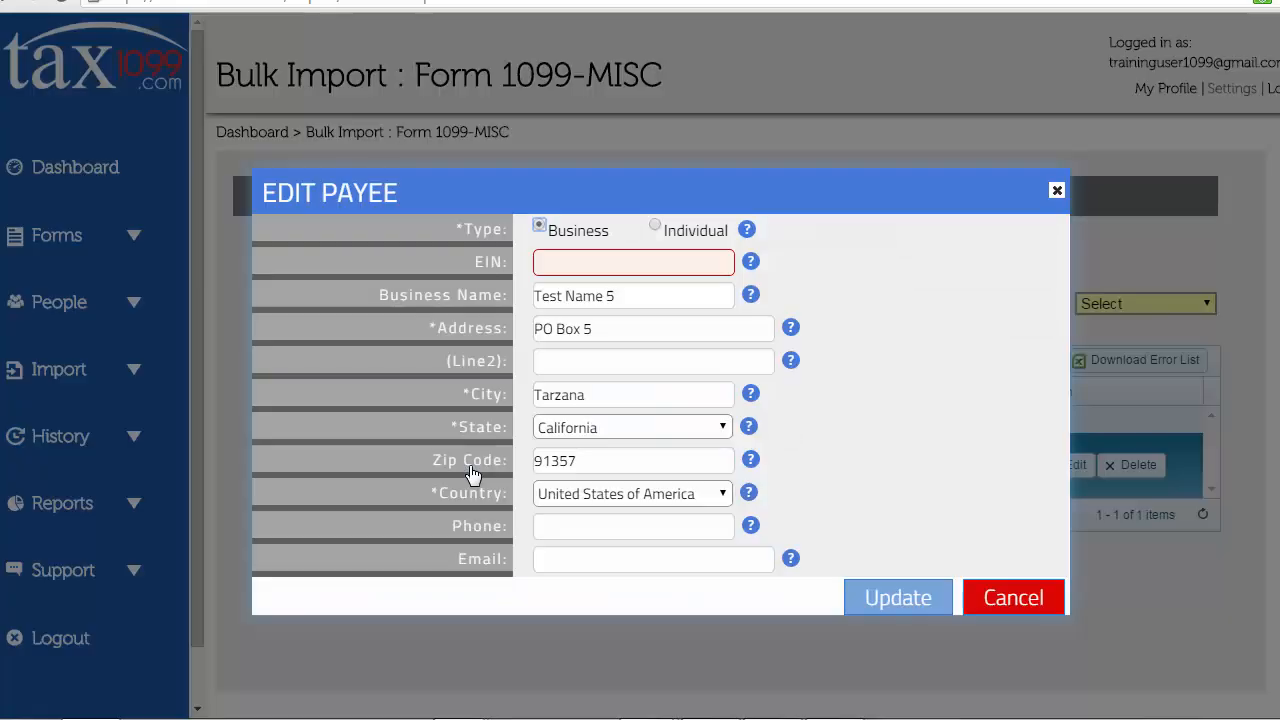
click(560, 260)
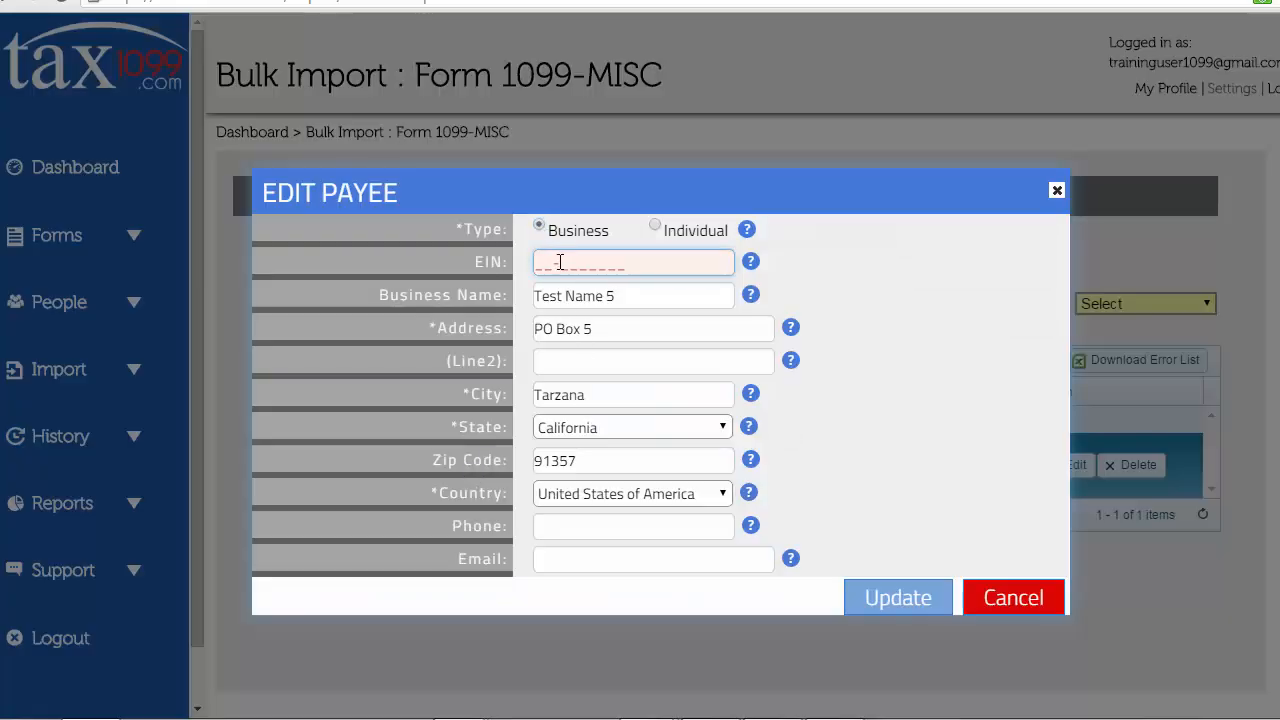
text(123456789)
click(908, 602)
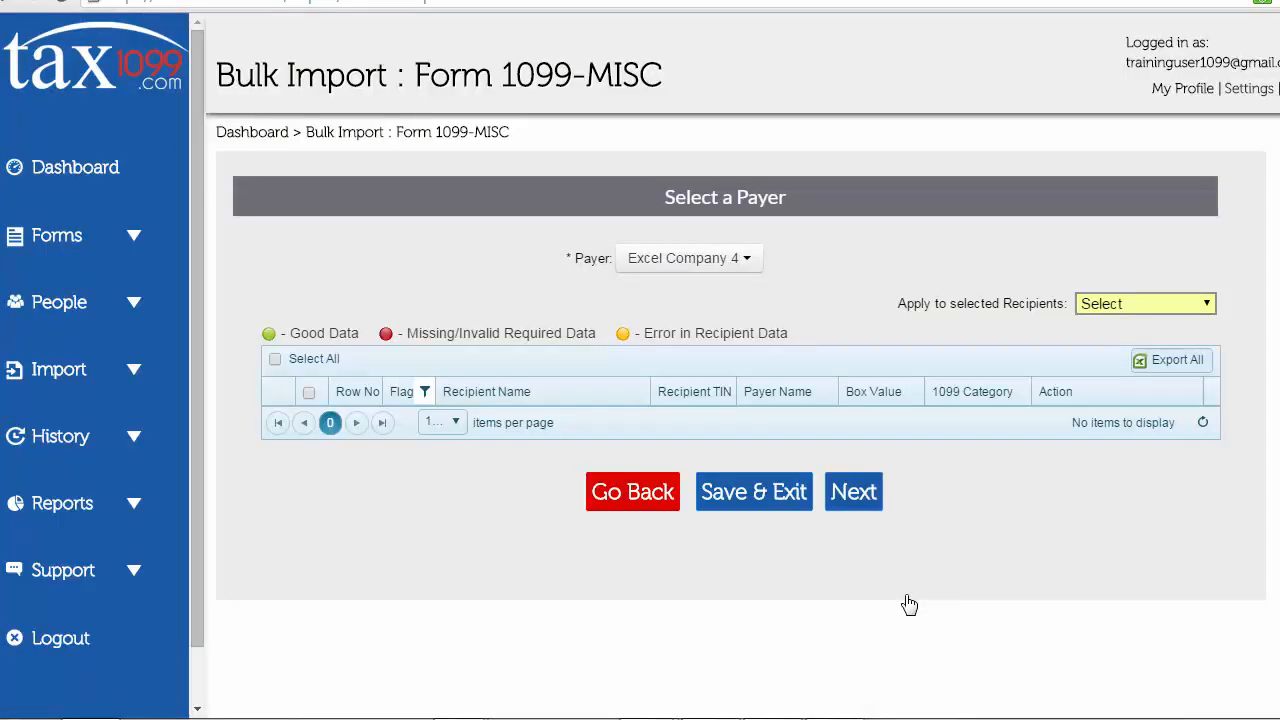
Step: Clear the flag filter and select the first two recipients, opening the options that apply to selected recipients
click(424, 392)
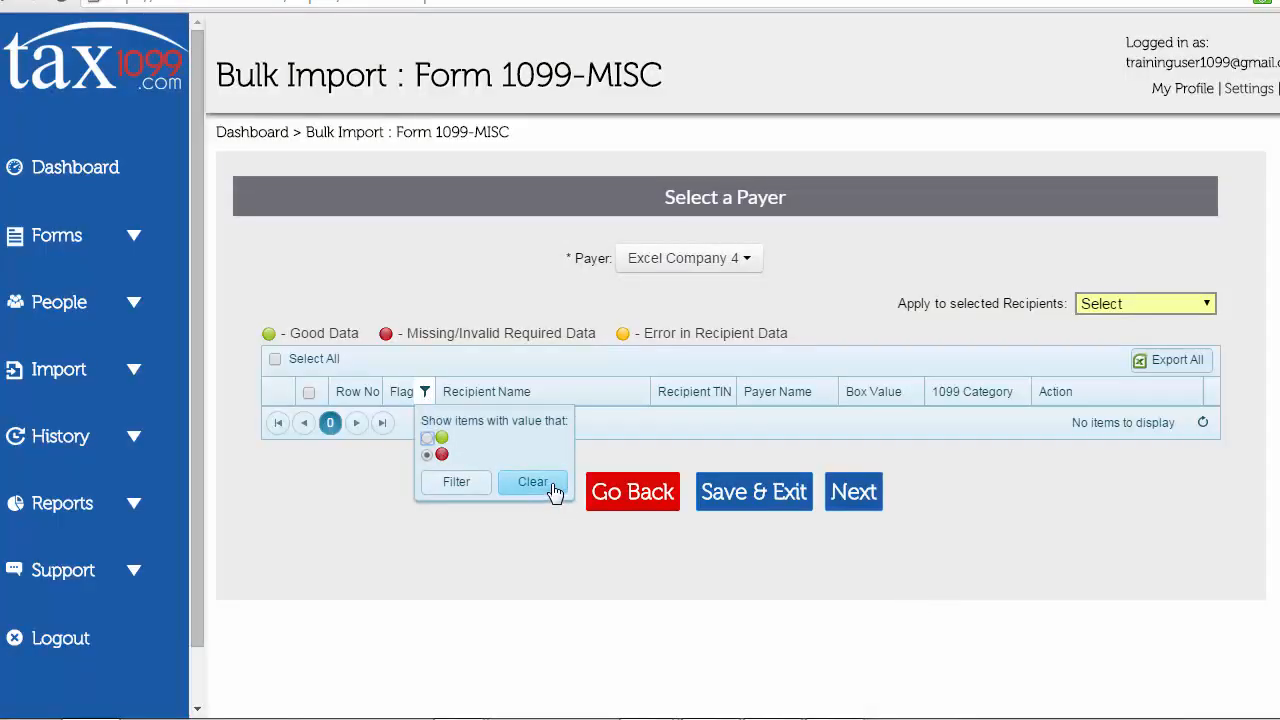
click(553, 494)
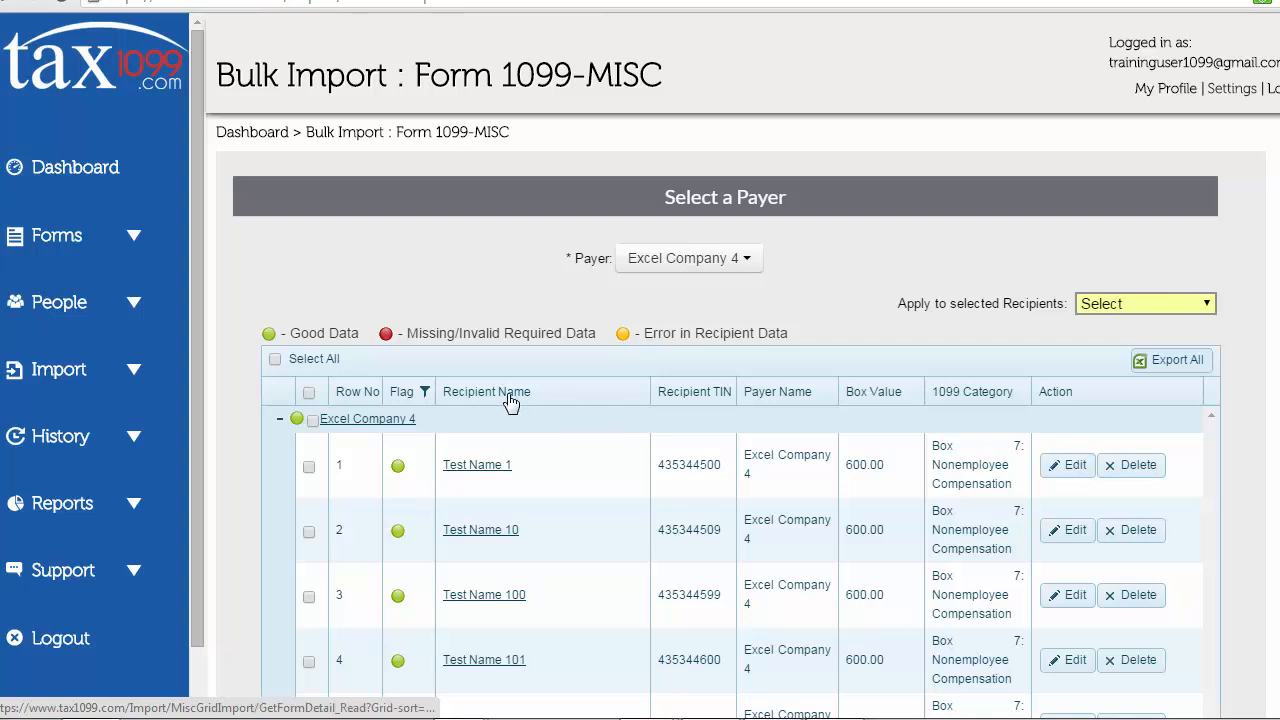
click(309, 466)
click(309, 531)
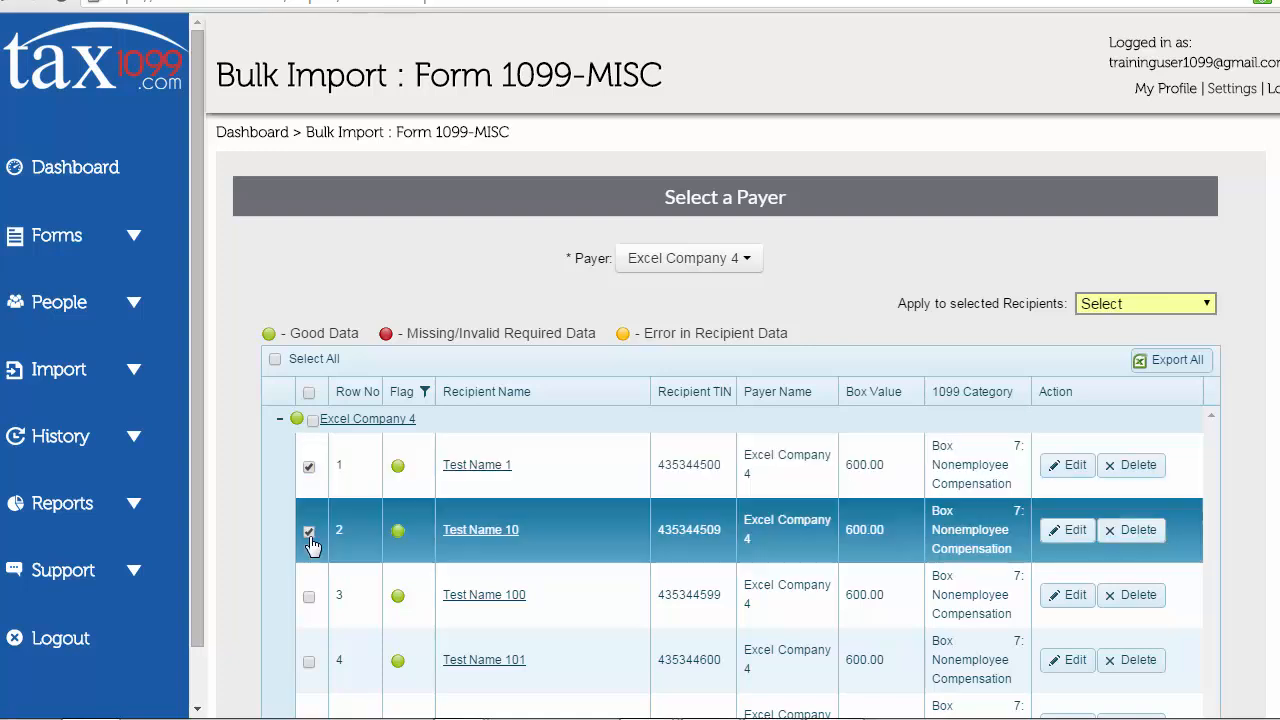
click(1207, 305)
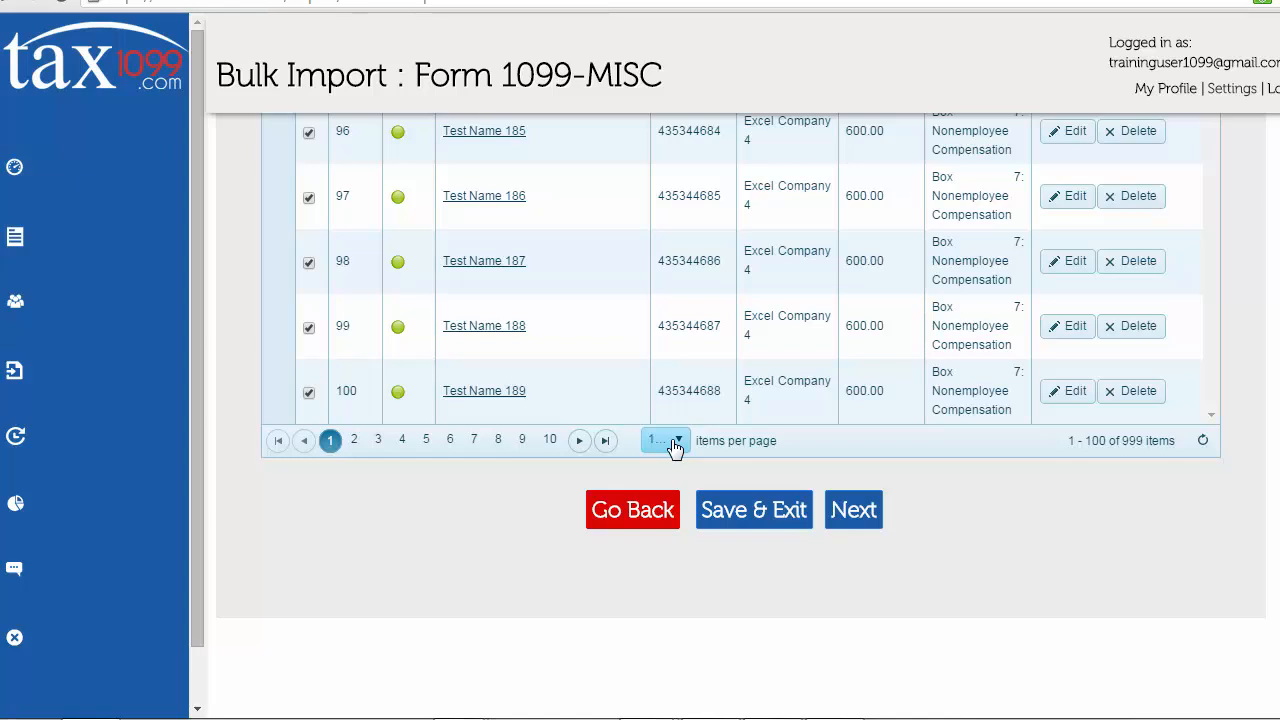
Step: Show 1000 recipients per page, submit the selected records for import and acknowledge the upload notice
click(675, 447)
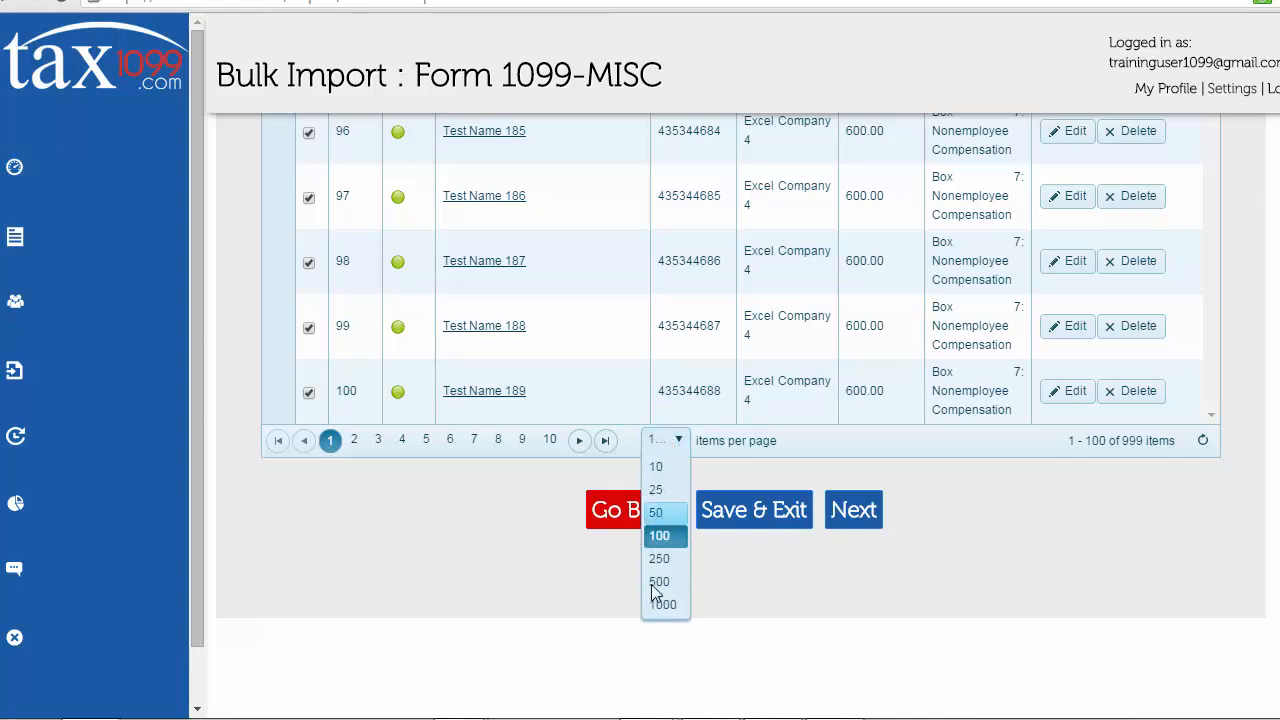
click(664, 605)
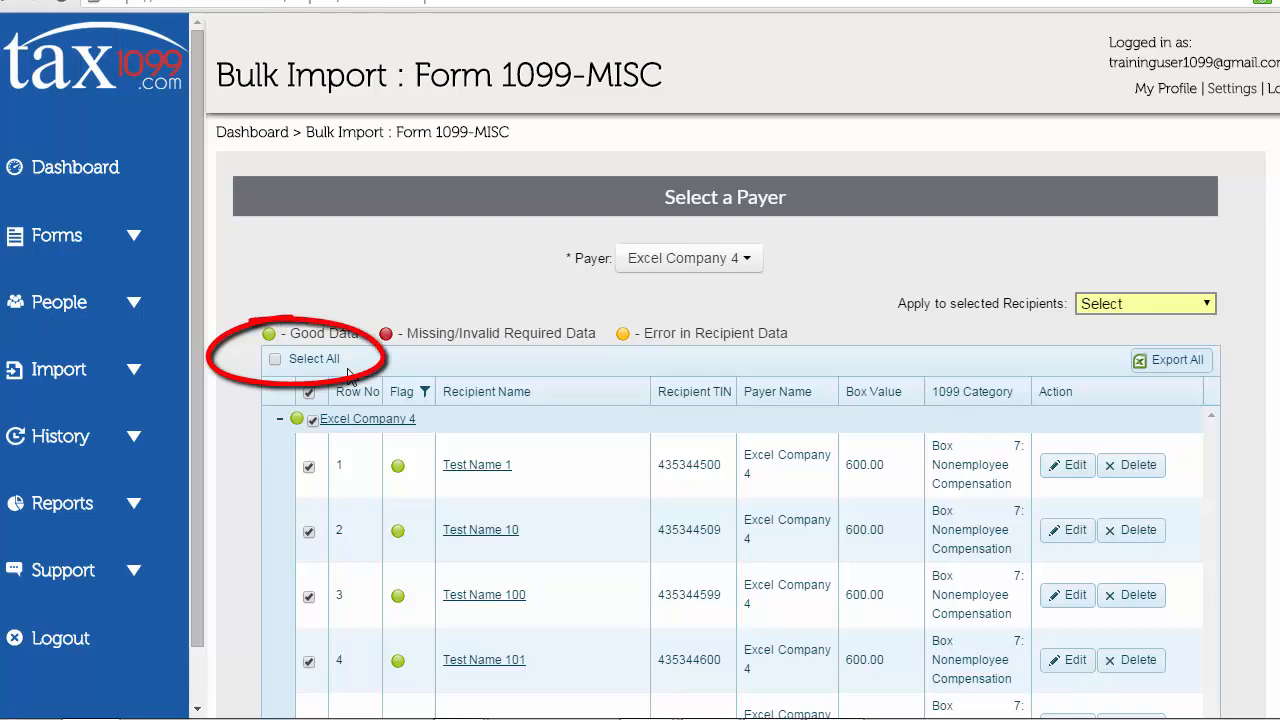
drag(1279, 40, 1265, 719)
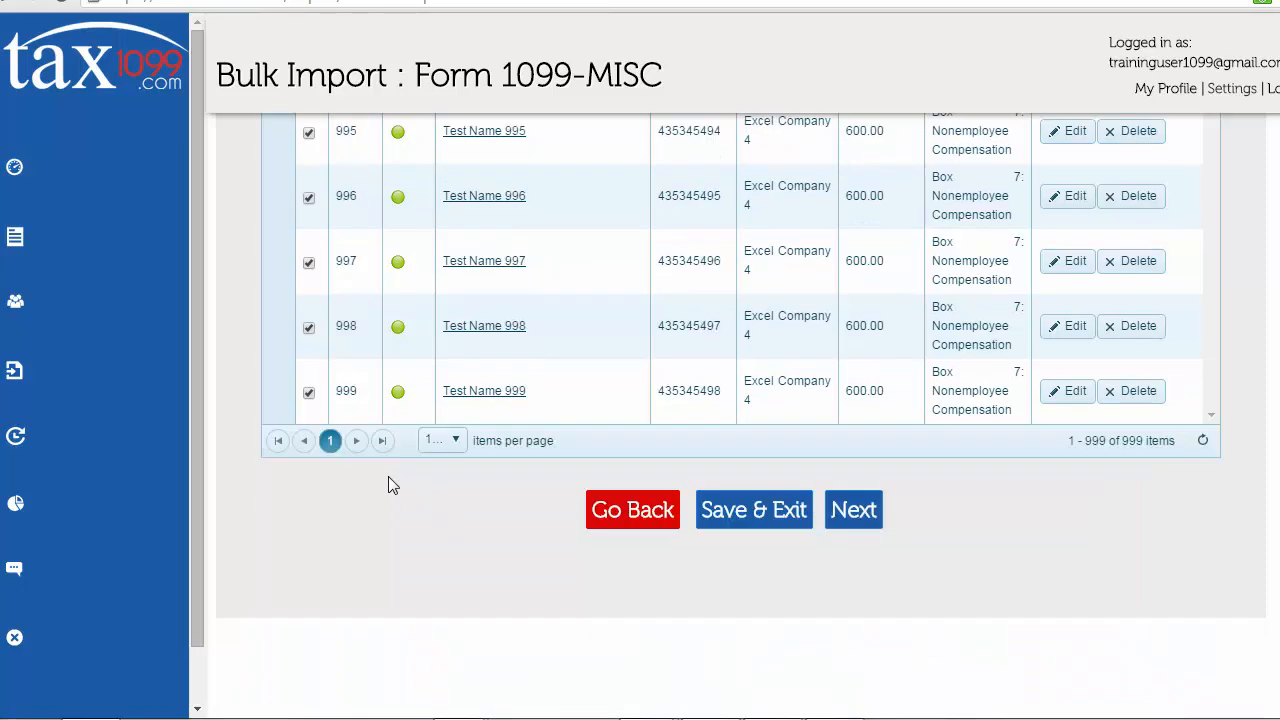
click(853, 511)
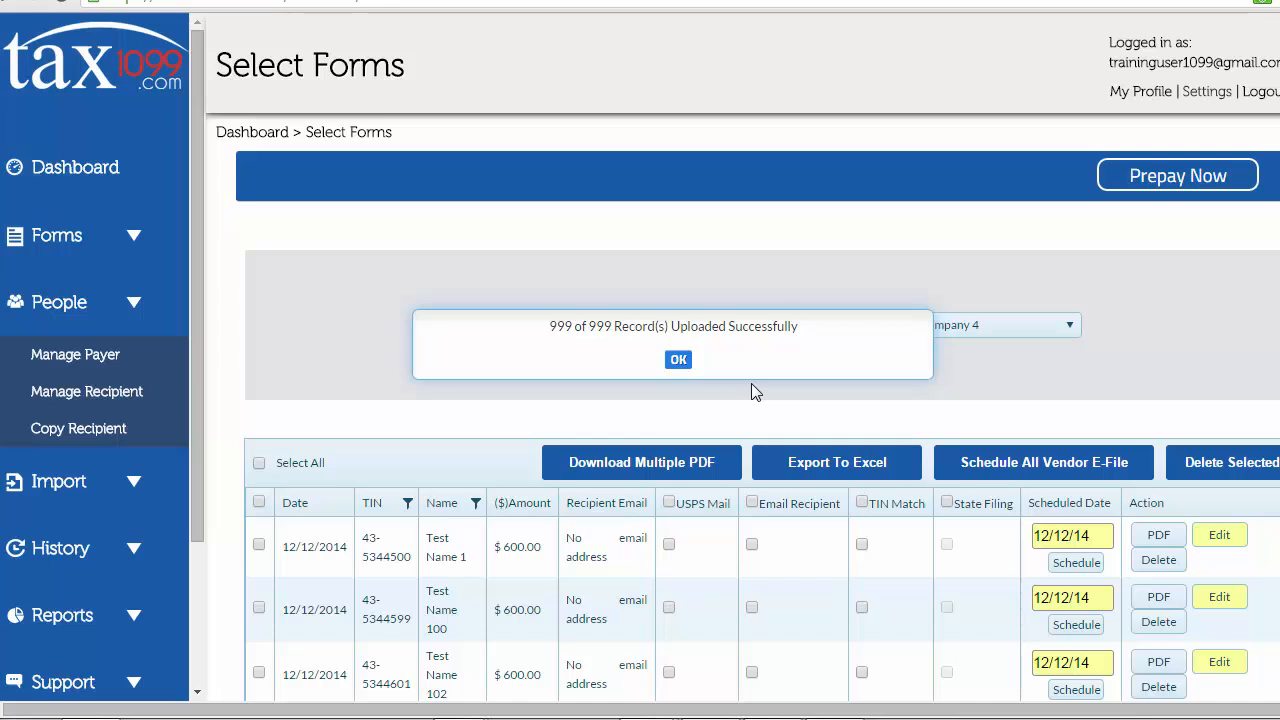
click(680, 360)
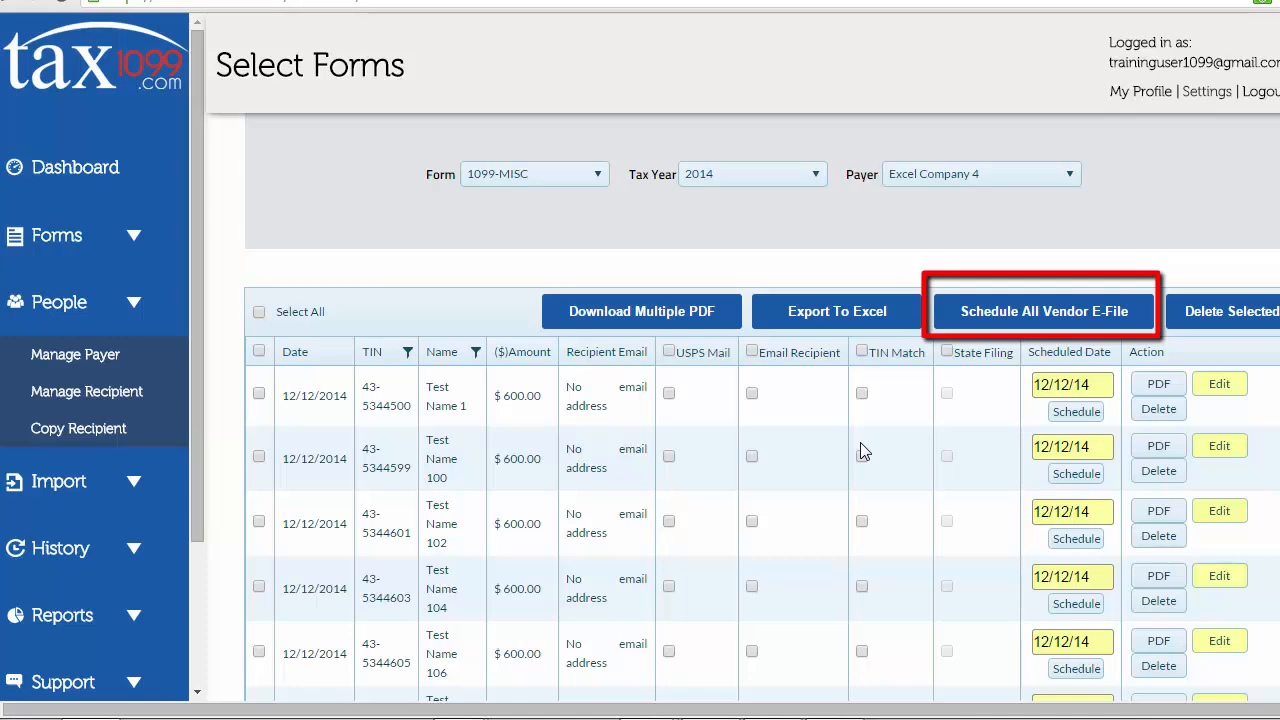
Step: Open the e-filing date scheduling for all vendors and cancel it without scheduling
click(992, 316)
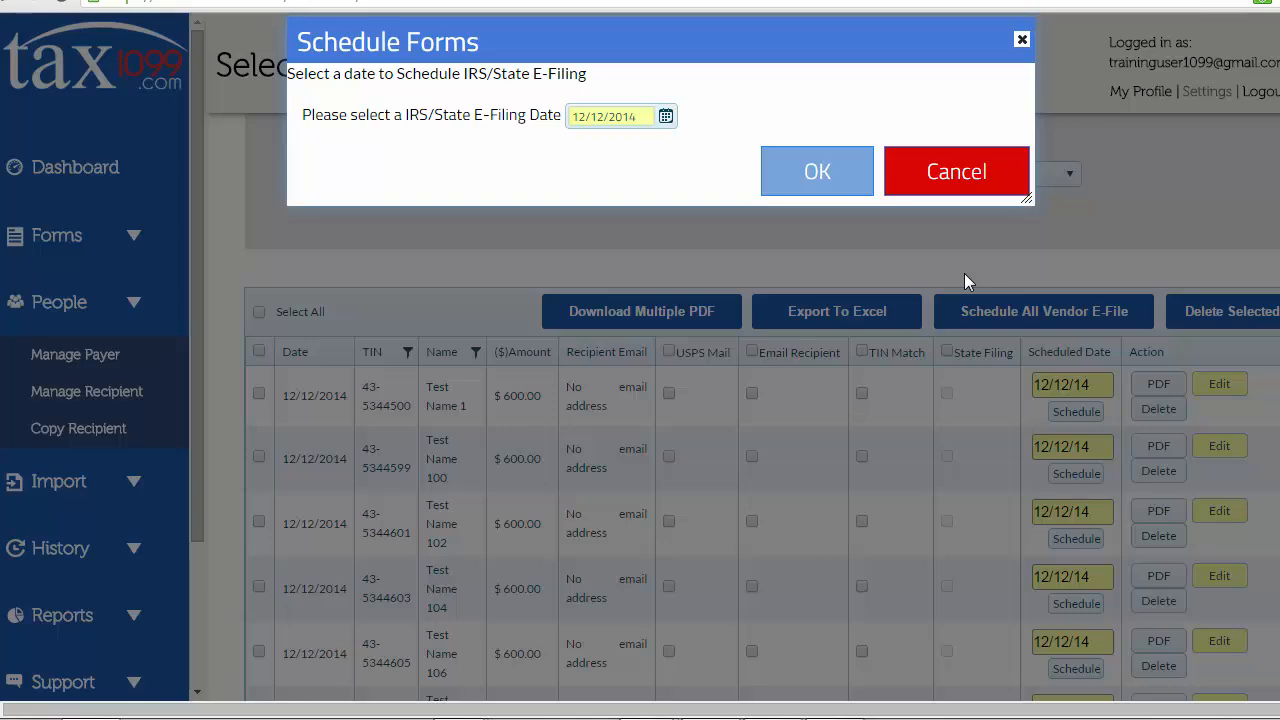
click(956, 174)
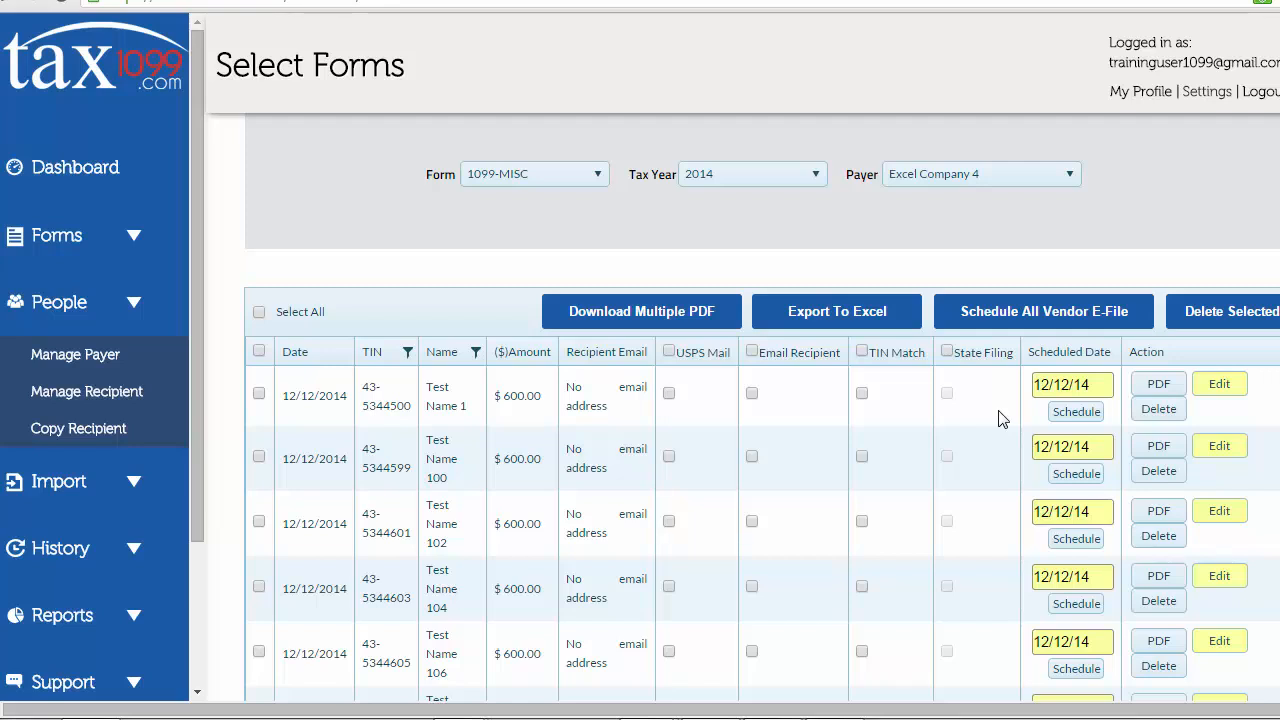
Step: Select all forms on the current page and proceed to payment, accepting that recipients are notified separately
click(259, 352)
scroll(685, 500, down, 20)
click(685, 574)
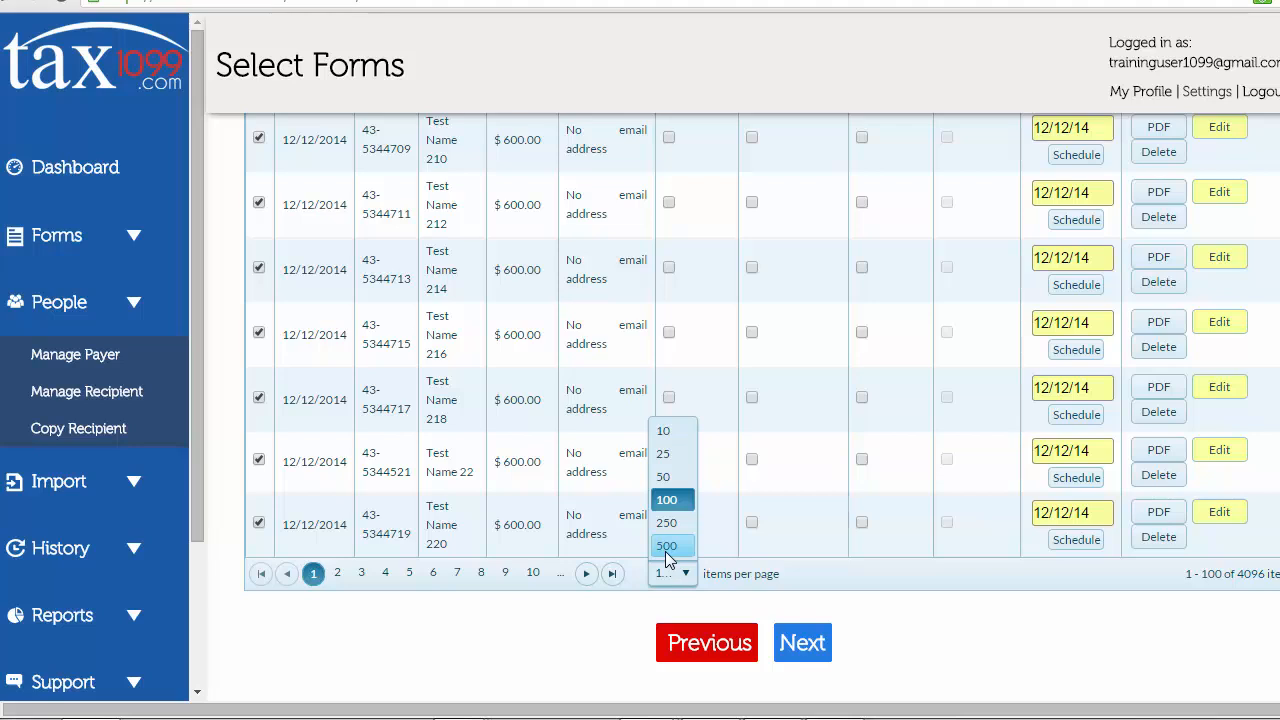
click(912, 651)
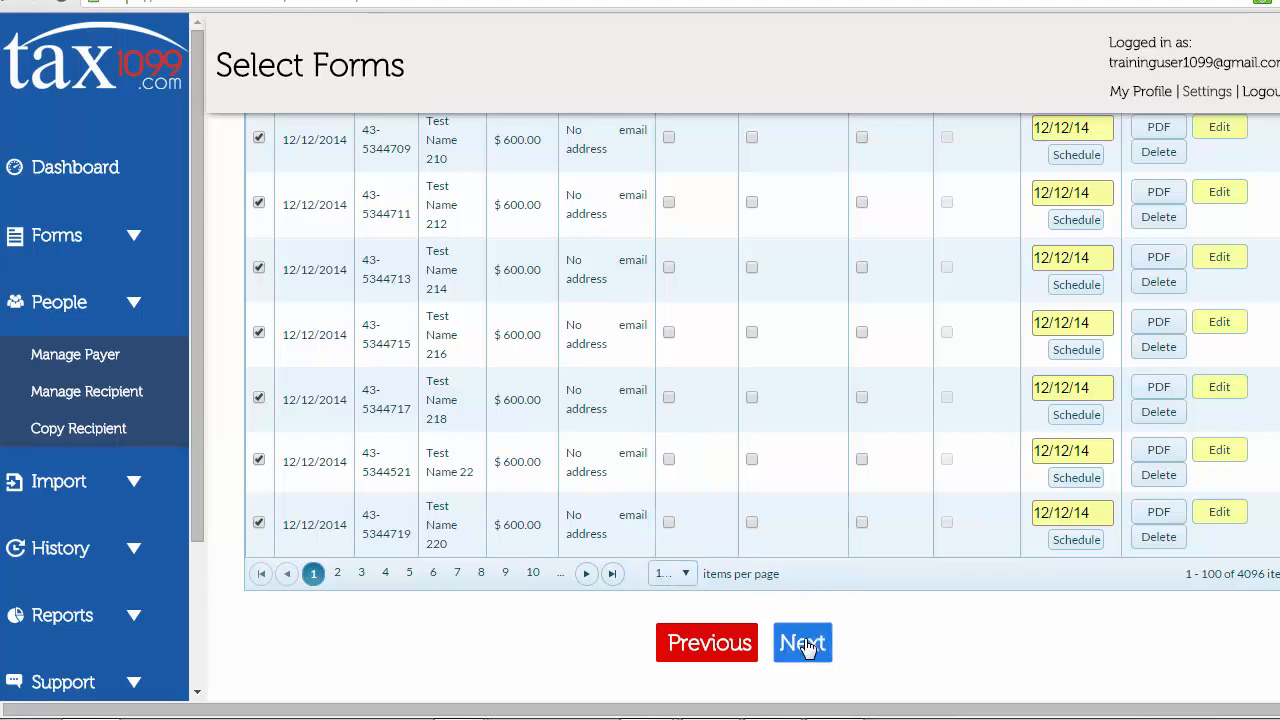
click(806, 642)
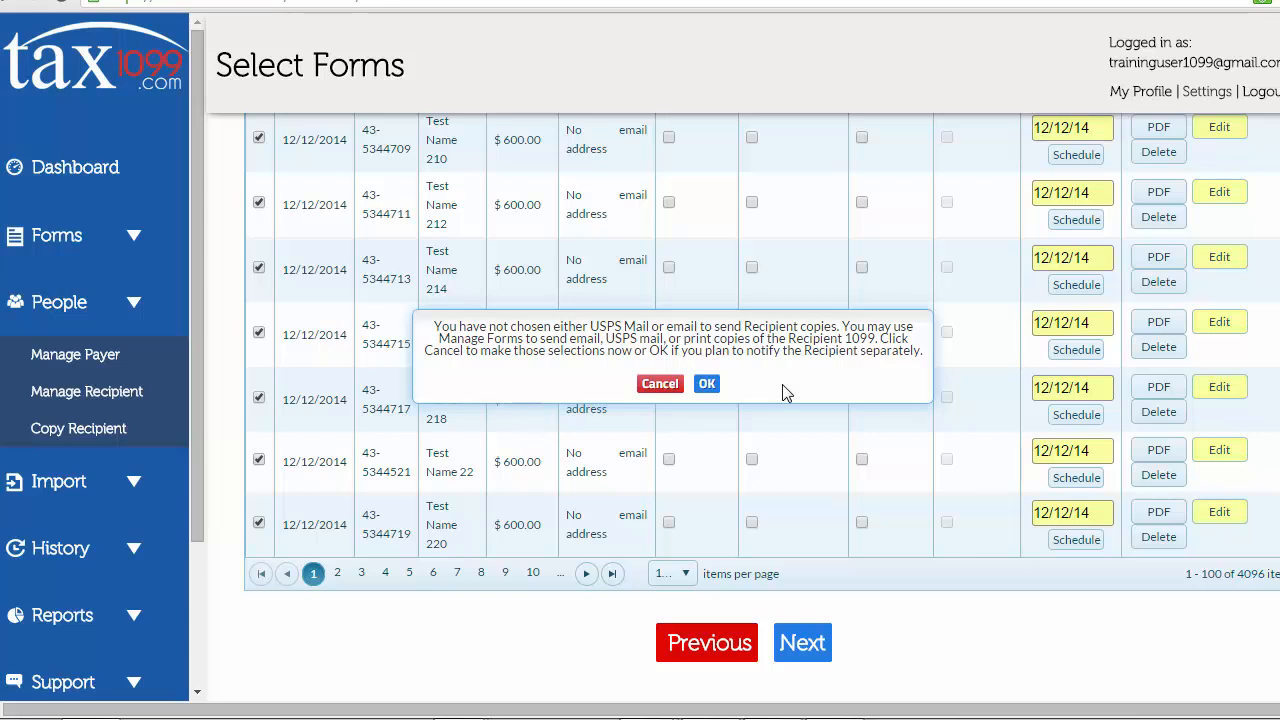
click(708, 385)
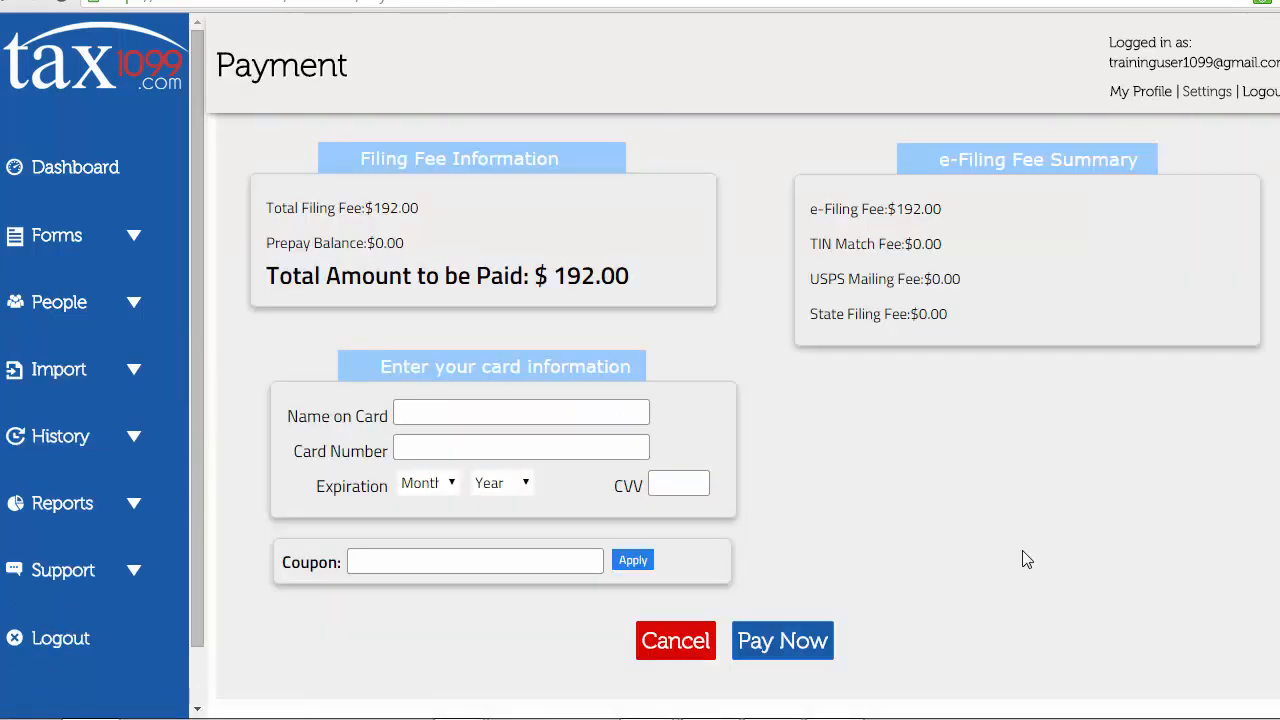